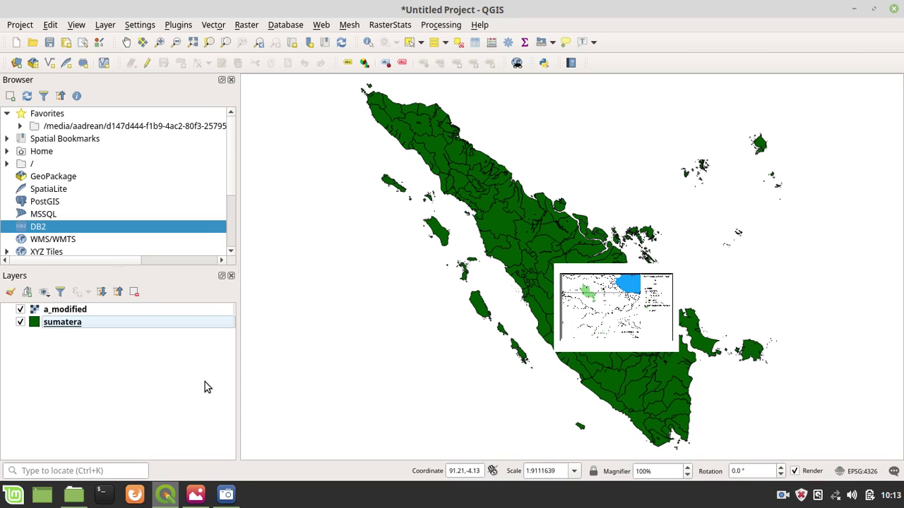
# - Hide the sumatera layer so that only the a_modified raster map is displayed
pyautogui.click(21, 322)
pyautogui.scroll(5, 642, 312)
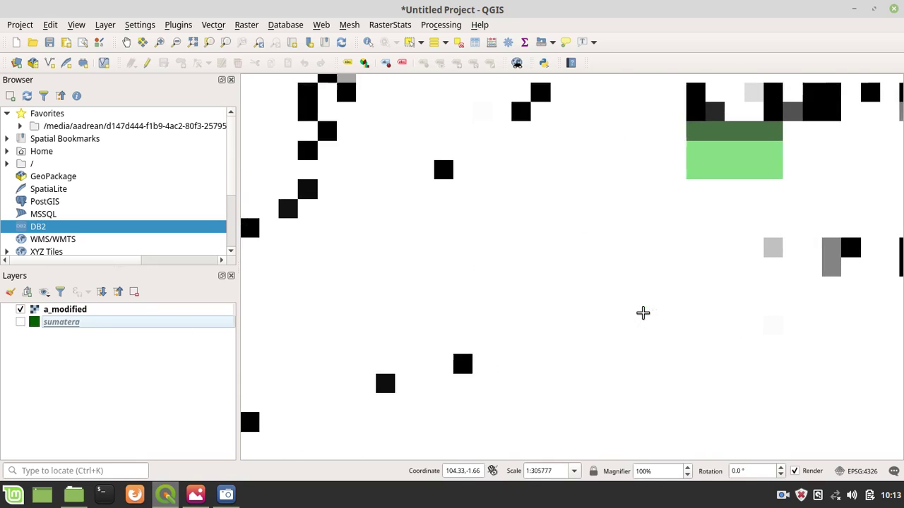
pyautogui.scroll(-3, 642, 313)
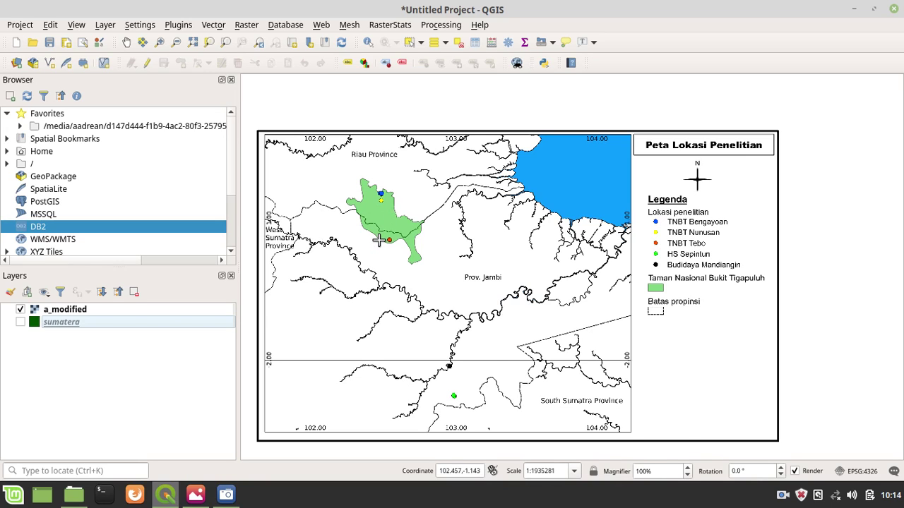
# - Examine the green Taman Nasional Bukit Tigapuluh area and its surroundings on the a_modified map
pyautogui.scroll(1, 379, 240)
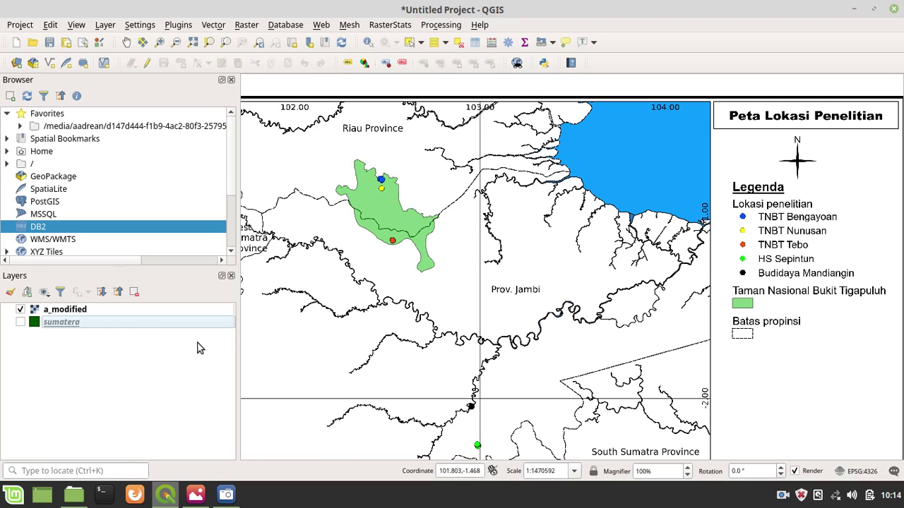
pyautogui.scroll(-2, 371, 222)
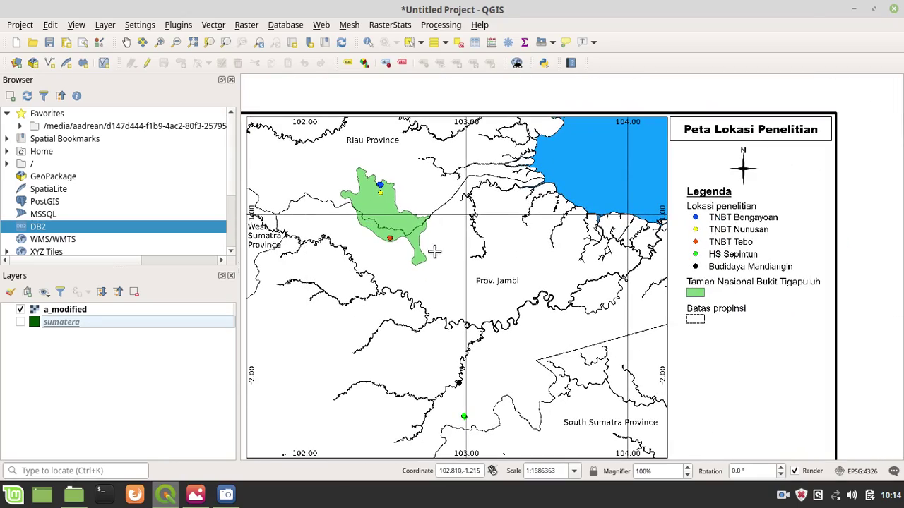
pyautogui.scroll(5, 414, 249)
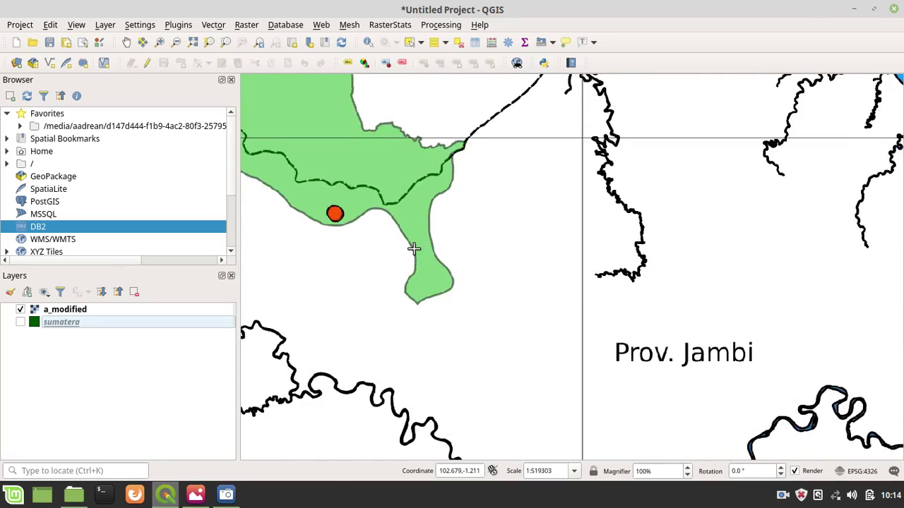
pyautogui.scroll(-4, 414, 249)
pyautogui.scroll(1, 414, 248)
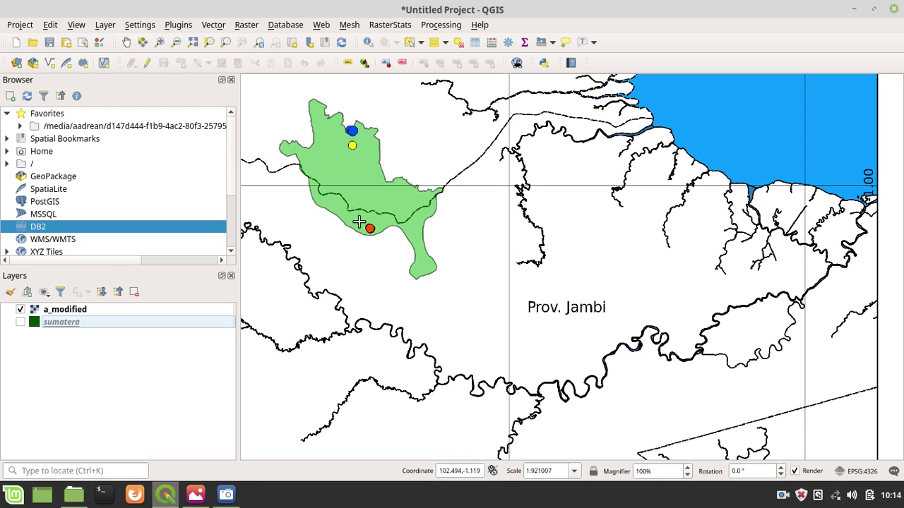
pyautogui.scroll(-3, 432, 207)
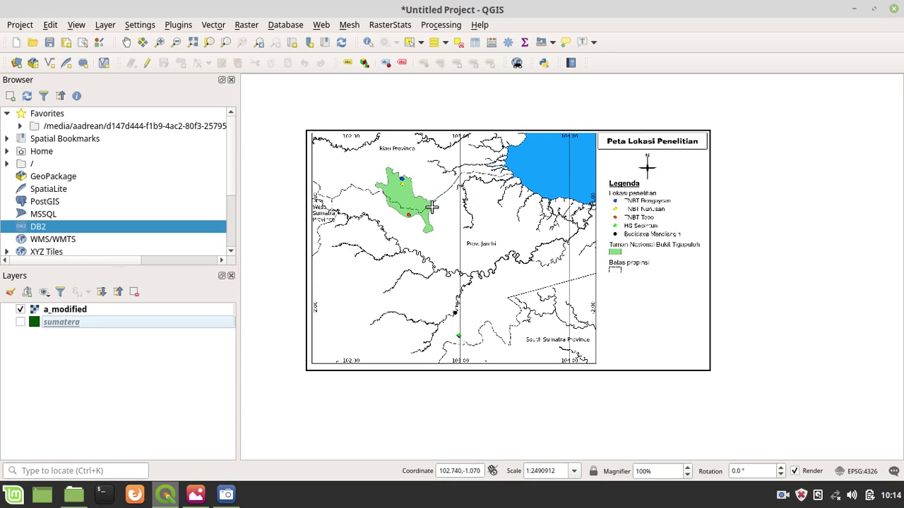
pyautogui.scroll(5, 432, 207)
pyautogui.scroll(-2, 432, 207)
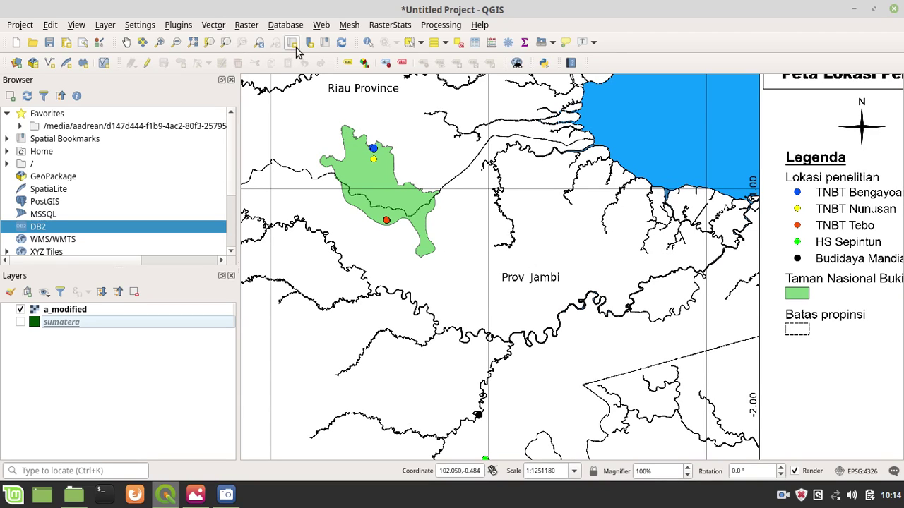
pyautogui.click(215, 26)
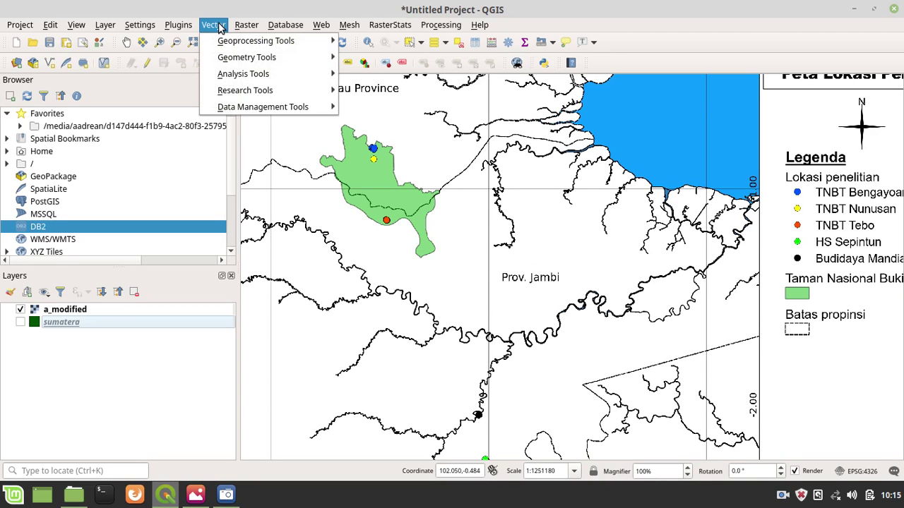
pyautogui.click(360, 186)
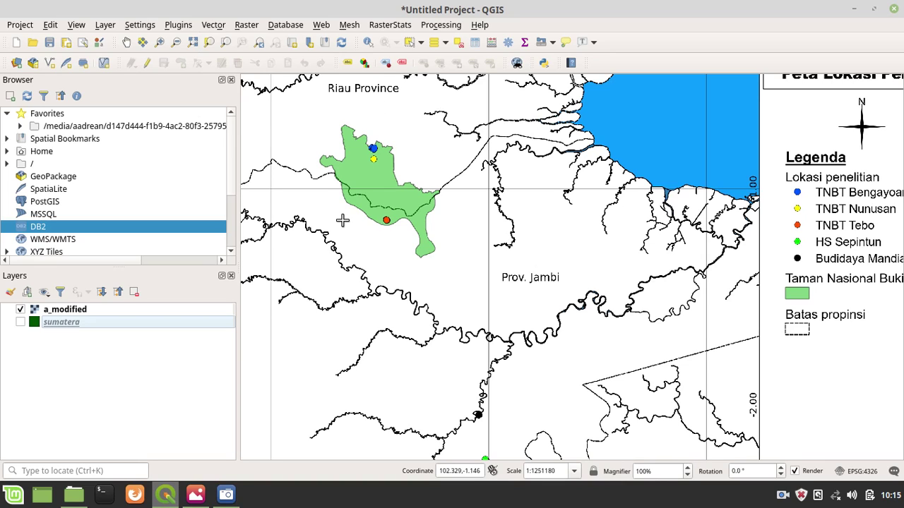
pyautogui.click(214, 26)
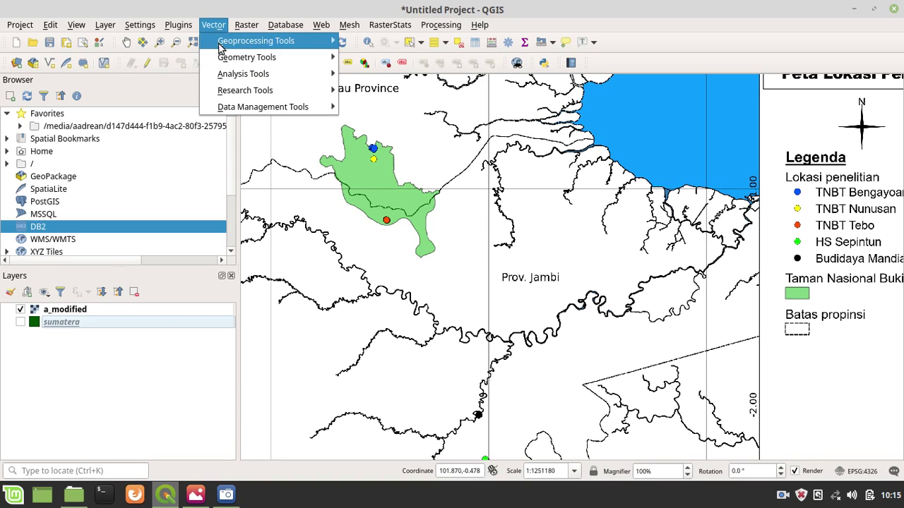
pyautogui.moveTo(104, 25)
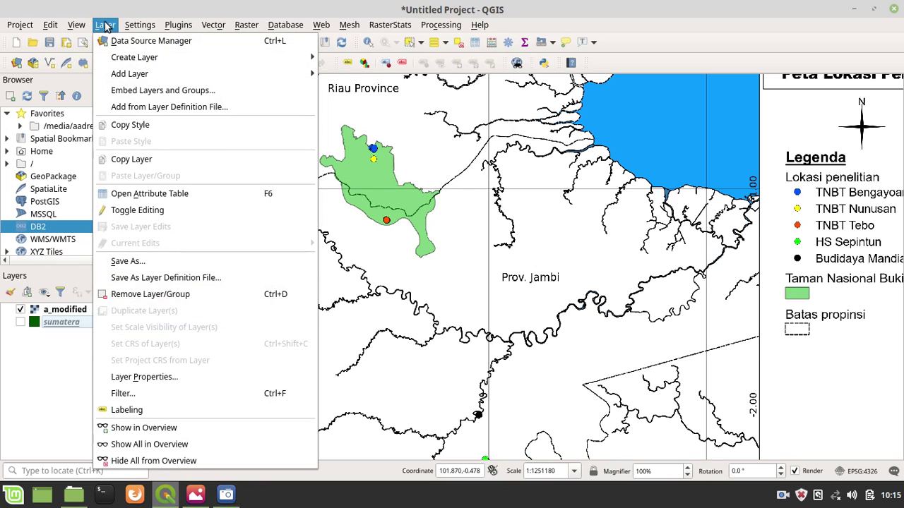
pyautogui.moveTo(306, 74)
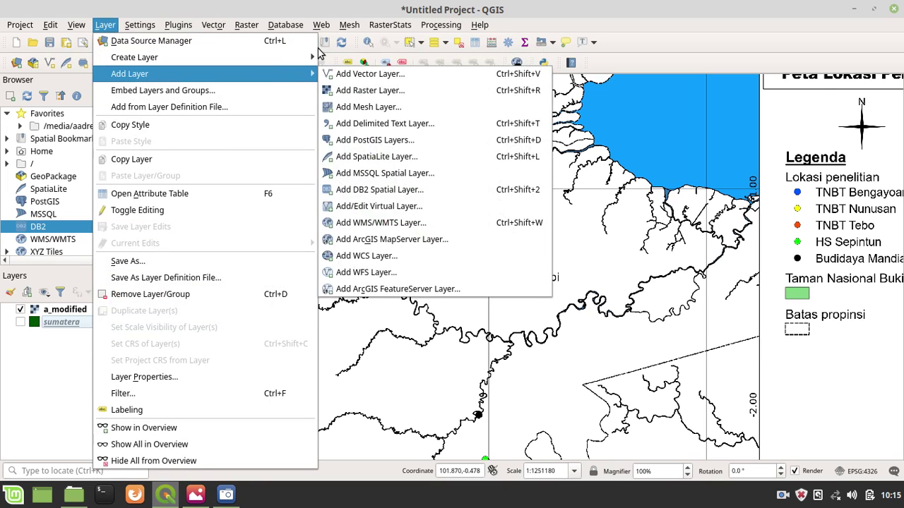
pyautogui.moveTo(309, 57)
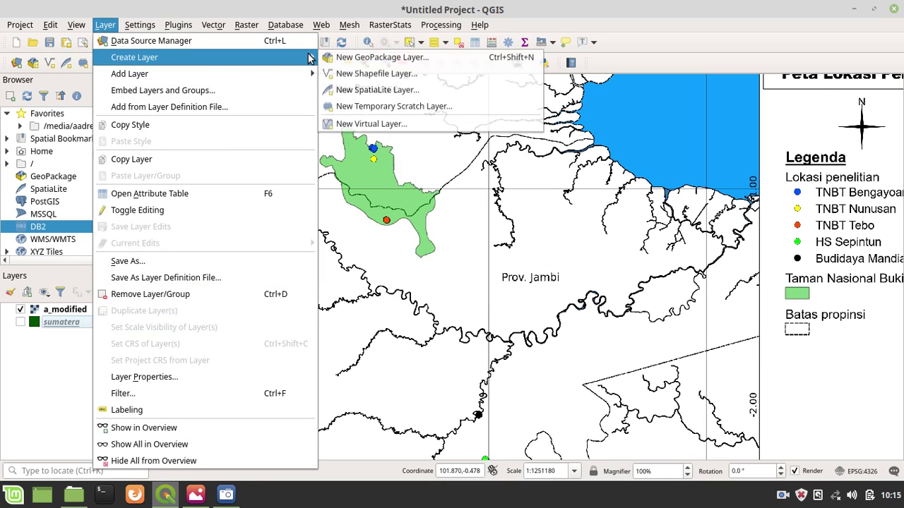
pyautogui.click(351, 62)
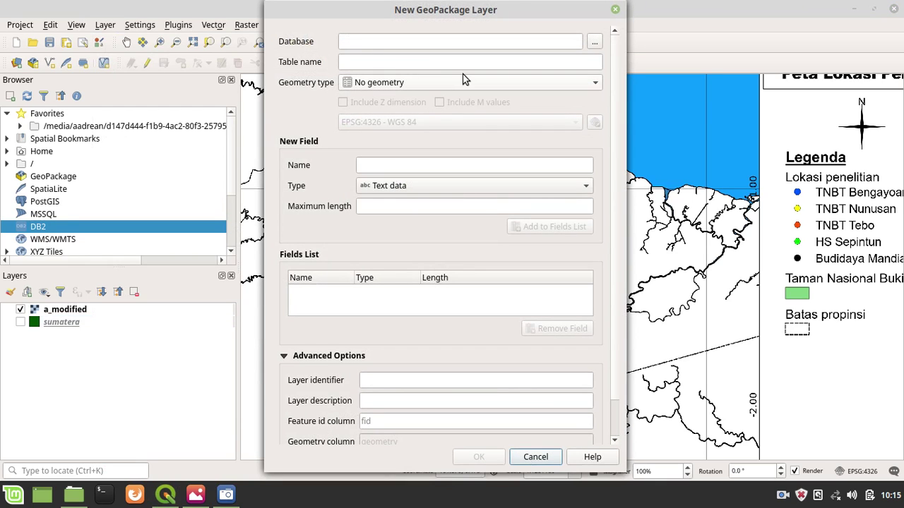
pyautogui.click(614, 11)
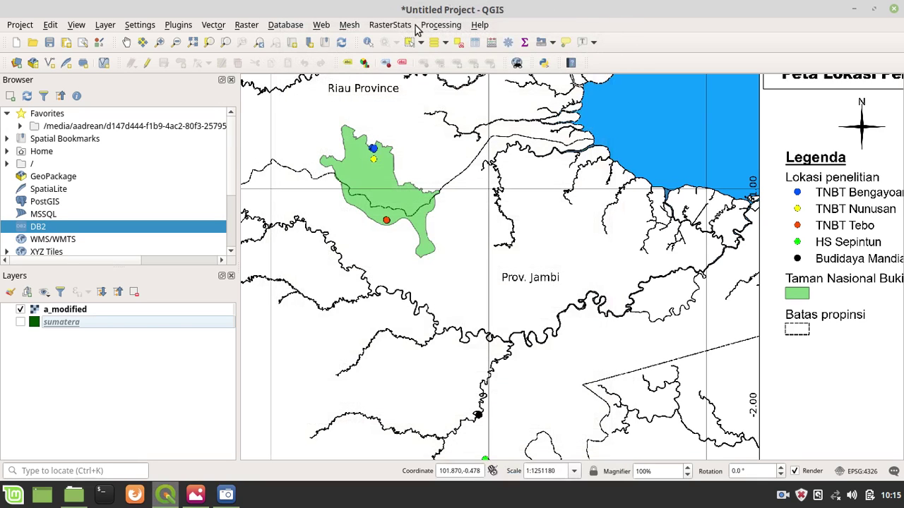
# - Start a new shapefile layer and set its file name to "batas TNBTP" in the praktikum folder
pyautogui.click(113, 27)
pyautogui.moveTo(267, 58)
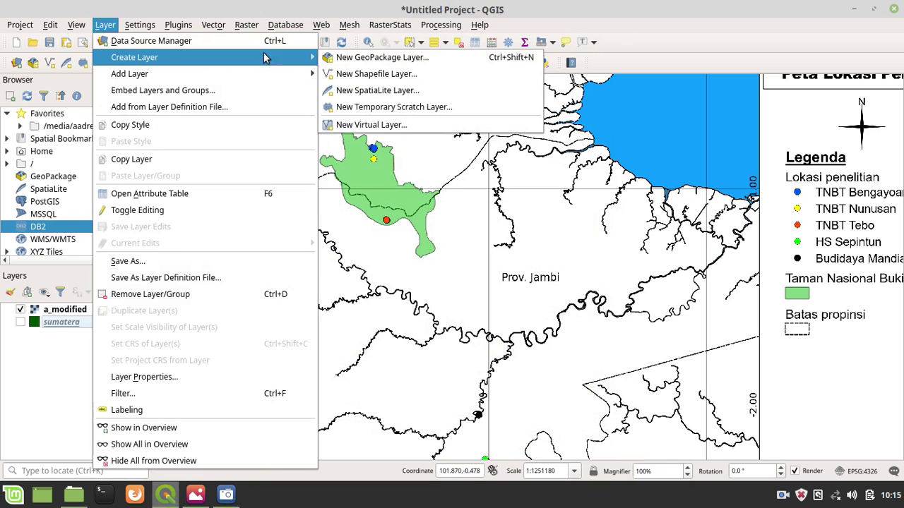
pyautogui.click(354, 76)
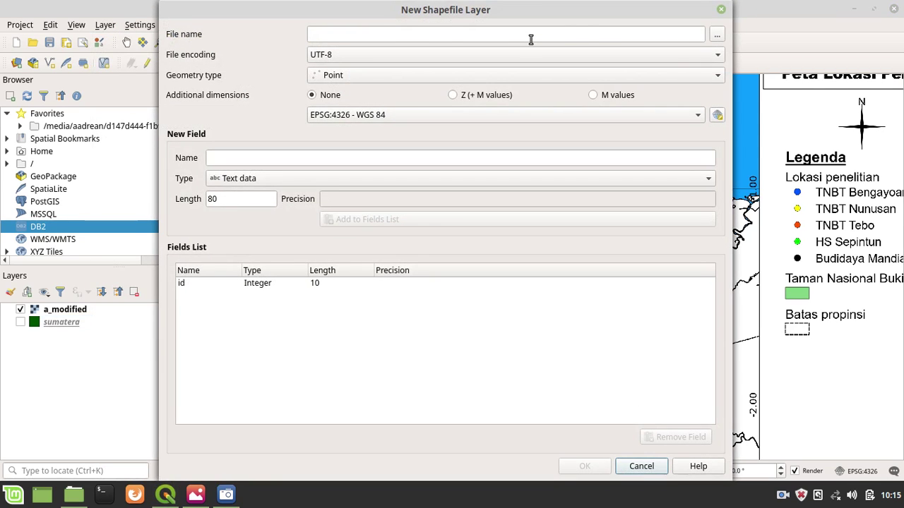
pyautogui.click(717, 35)
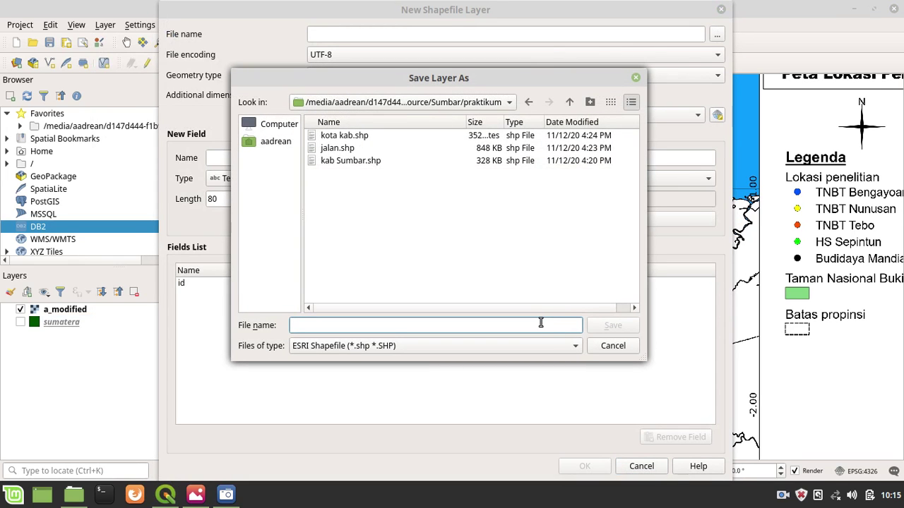
pyautogui.write('batas')
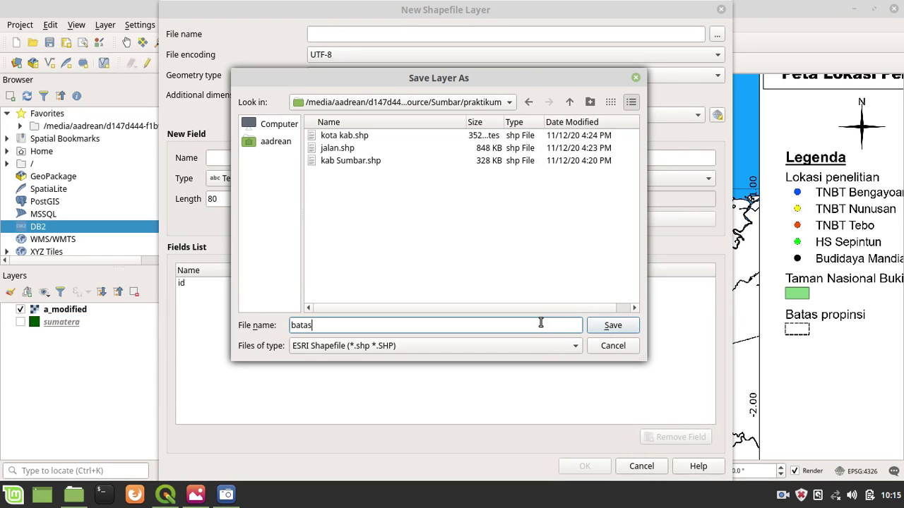
pyautogui.write(' TN BTP')
pyautogui.press('BackSpace')
pyautogui.press('BackSpace')
pyautogui.write('ukit Tiga pul')
pyautogui.press('BackSpace')
pyautogui.press('BackSpace')
pyautogui.press('BackSpace')
pyautogui.write('Pul')
pyautogui.press('BackSpace')
pyautogui.press('BackSpace')
pyautogui.press('BackSpace')
pyautogui.press('BackSpace')
pyautogui.press('BackSpace')
pyautogui.press('BackSpace')
pyautogui.press('BackSpace')
pyautogui.press('BackSpace')
pyautogui.press('BackSpace')
pyautogui.press('BackSpace')
pyautogui.press('BackSpace')
pyautogui.press('BackSpace')
pyautogui.press('BackSpace')
pyautogui.press('BackSpace')
pyautogui.press('BackSpace')
pyautogui.write('BTP')
pyautogui.click(628, 326)
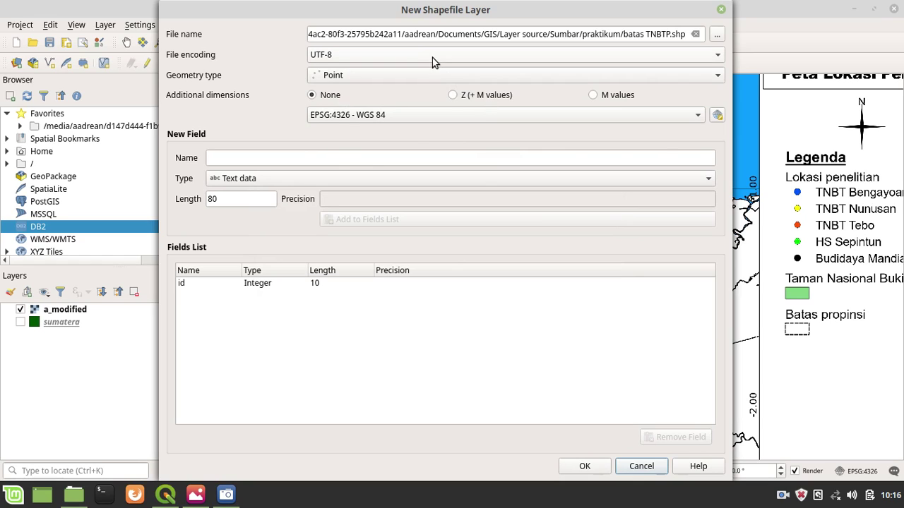
# - Set the new shapefile's geometry type to Polygon and its coordinate system to EPSG:4326 - WGS 84
pyautogui.click(379, 73)
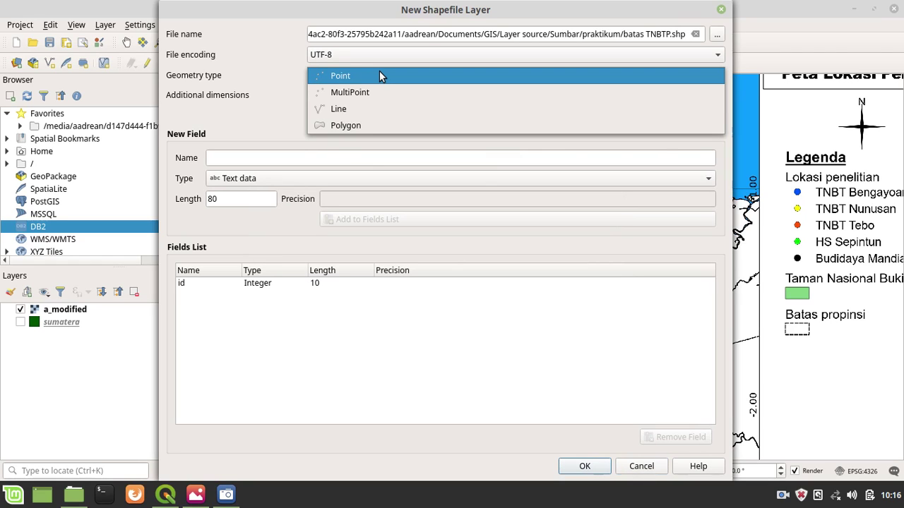
pyautogui.click(351, 125)
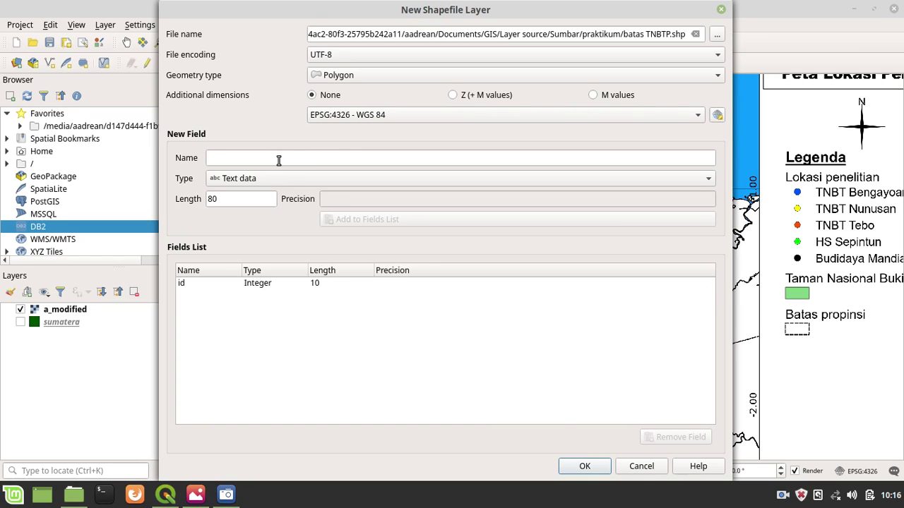
pyautogui.click(385, 117)
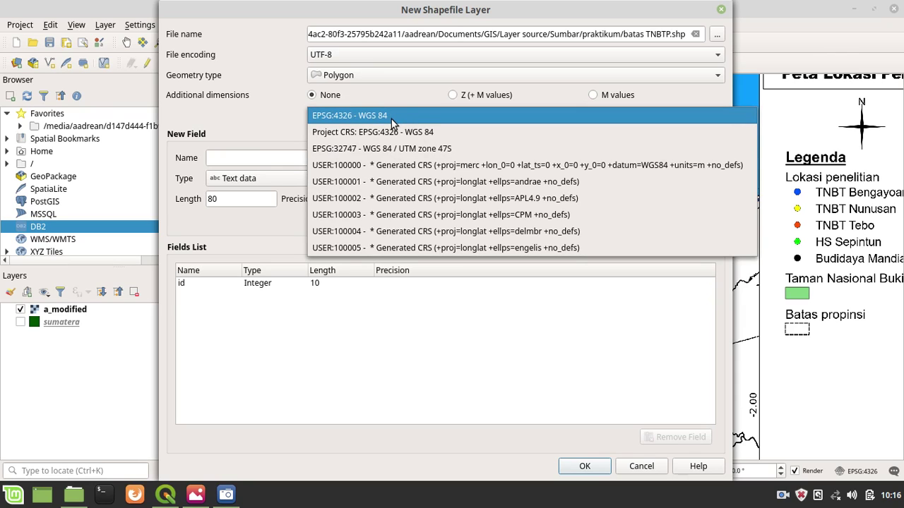
pyautogui.click(392, 117)
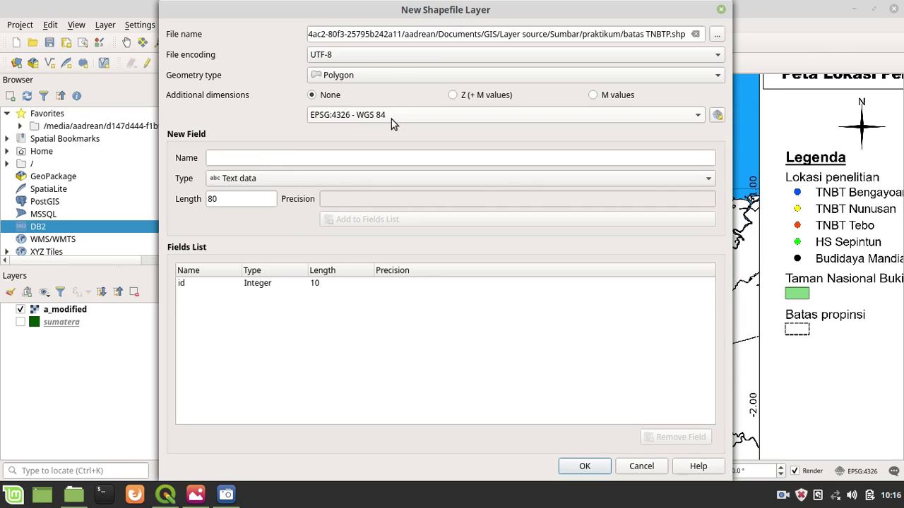
# - Add a text field named "nama" with length 80 to the shapefile's attributes and create the layer
pyautogui.click(276, 159)
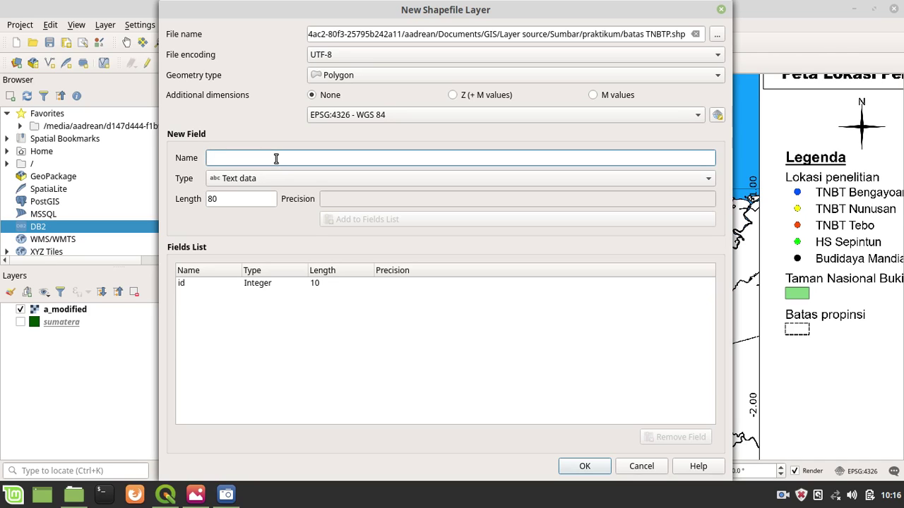
pyautogui.write('nama')
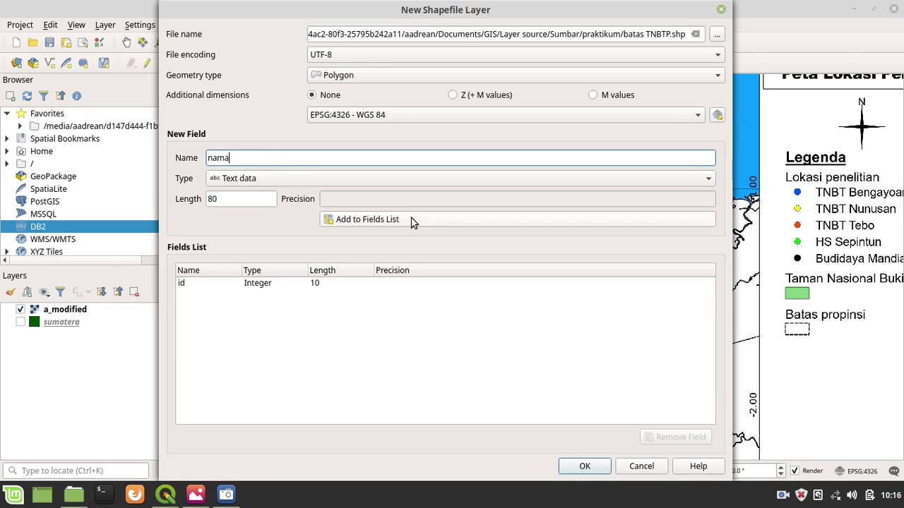
pyautogui.click(341, 220)
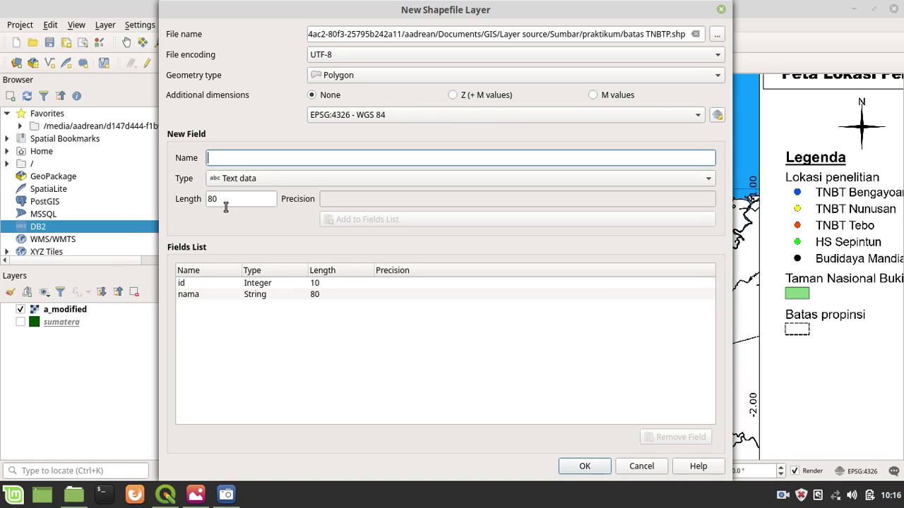
pyautogui.click(207, 295)
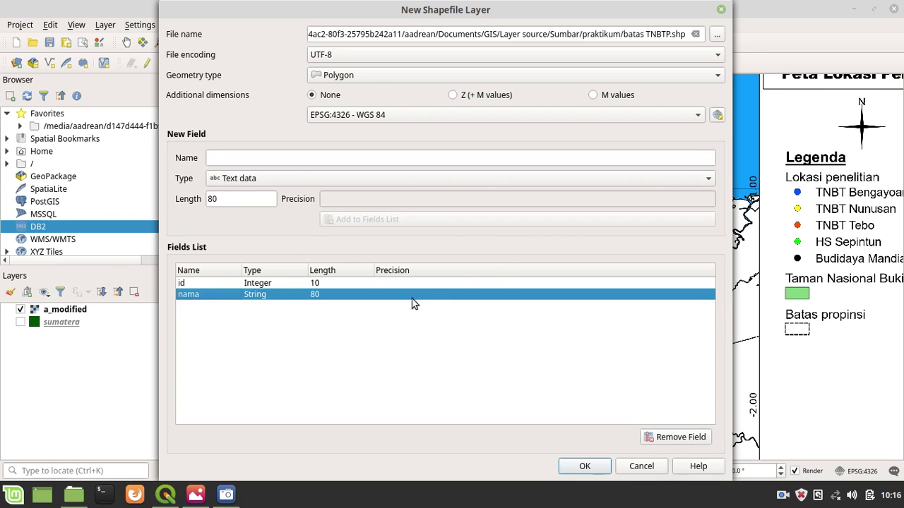
pyautogui.click(309, 159)
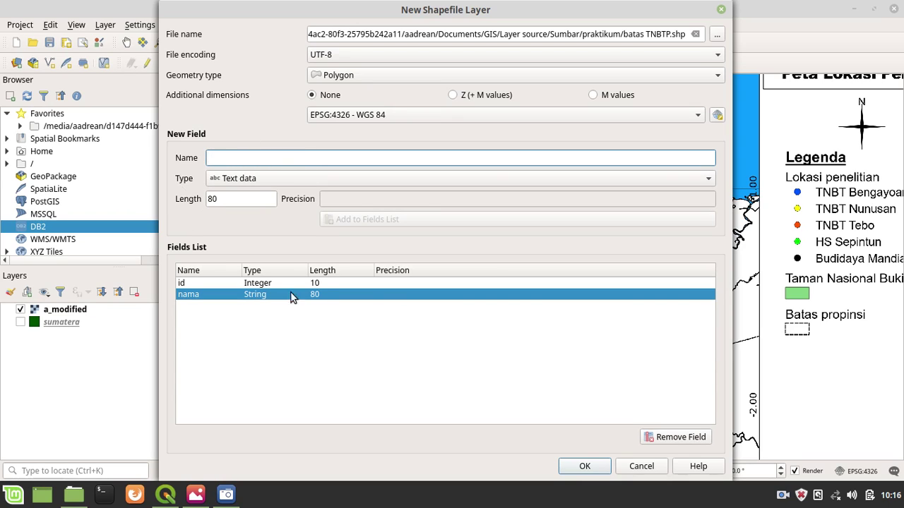
pyautogui.click(597, 467)
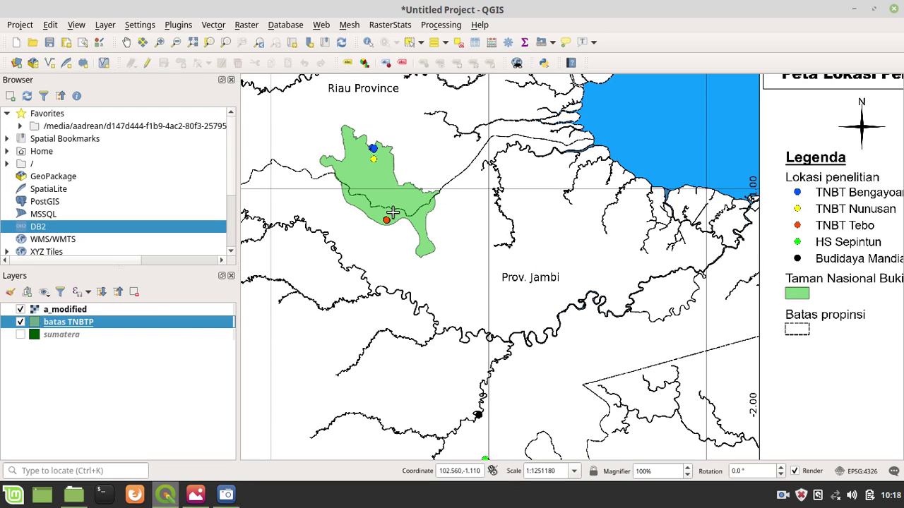
# - Hide the a_modified raster to inspect the new batas TNBTP layer on its own
pyautogui.scroll(-1, 344, 138)
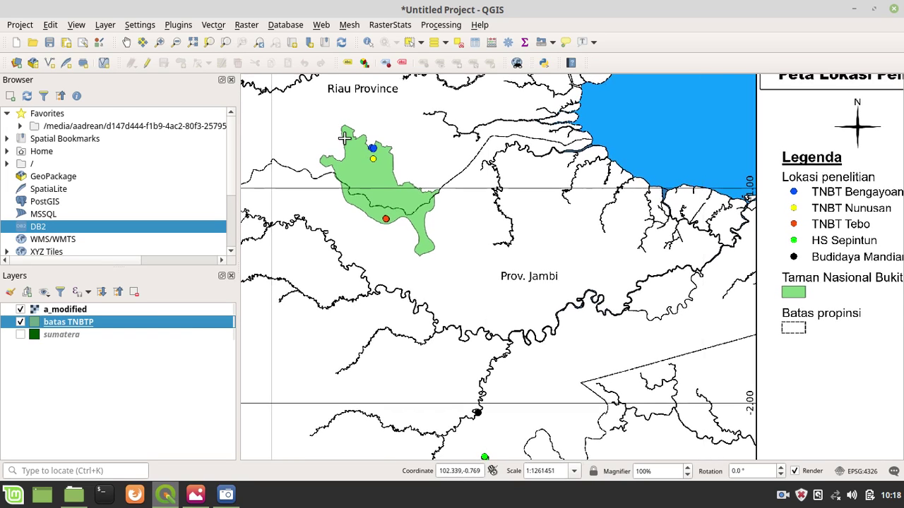
pyautogui.scroll(5, 344, 137)
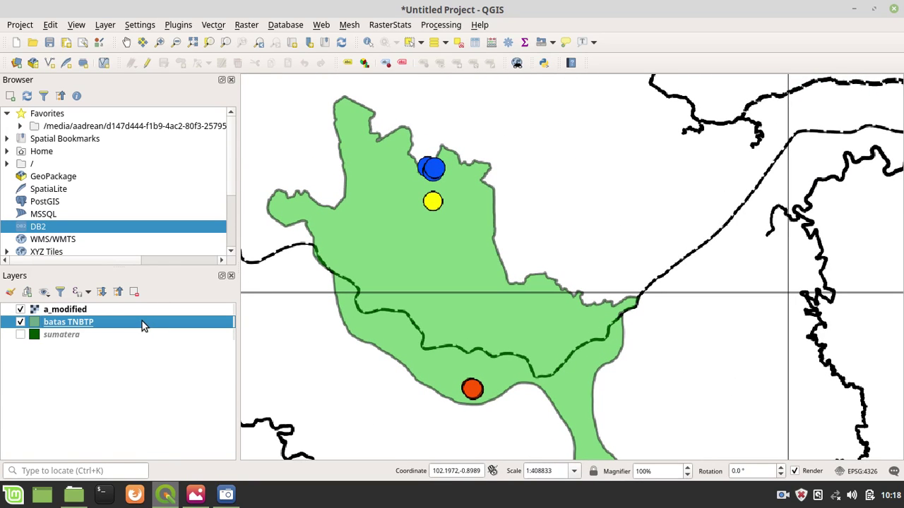
pyautogui.click(20, 322)
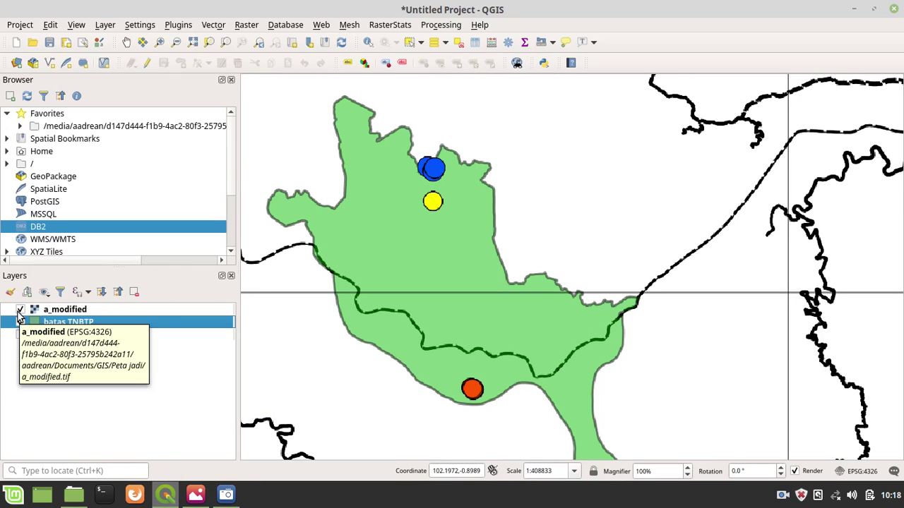
pyautogui.click(20, 309)
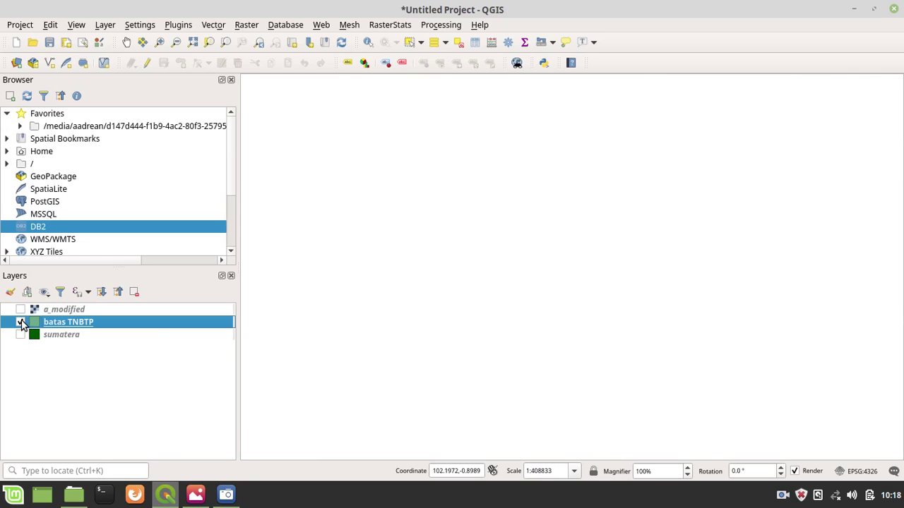
# - Toggle the a_modified raster to compare it with the batas TNBTP layer, leaving both layers shown
pyautogui.click(20, 322)
pyautogui.click(21, 309)
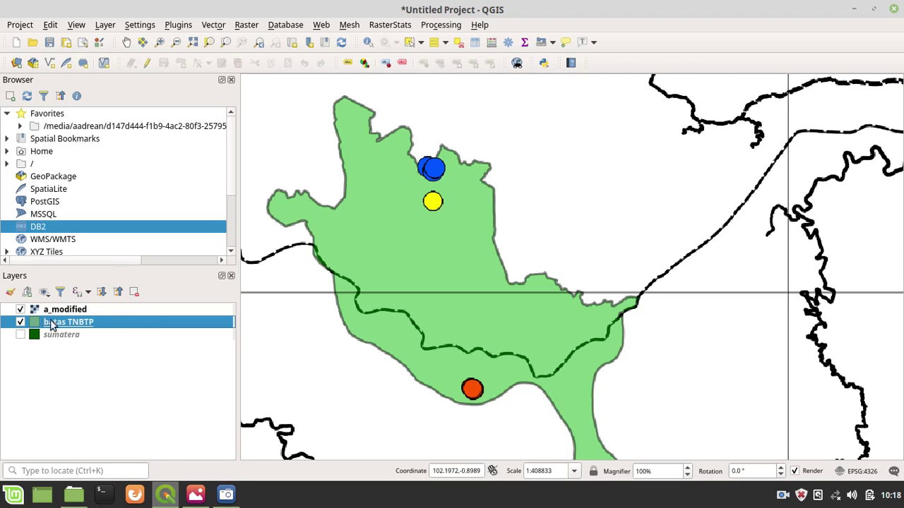
pyautogui.click(21, 309)
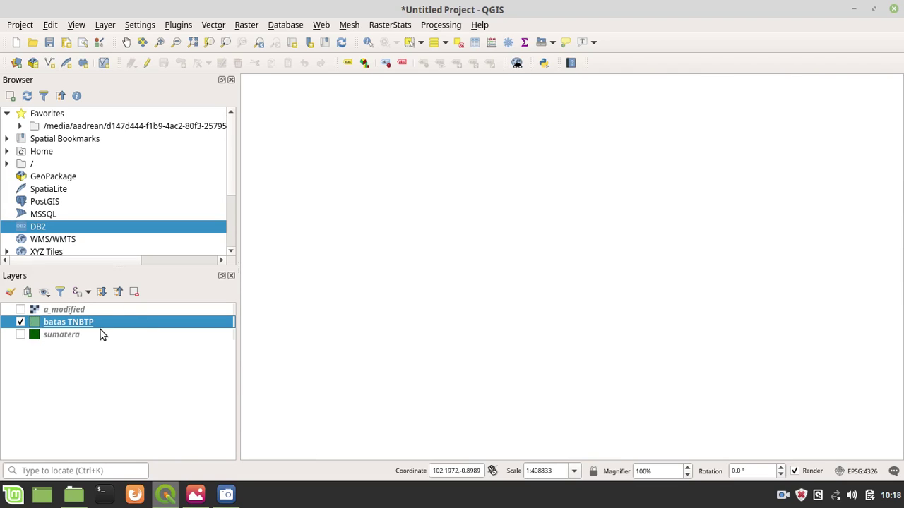
pyautogui.click(20, 310)
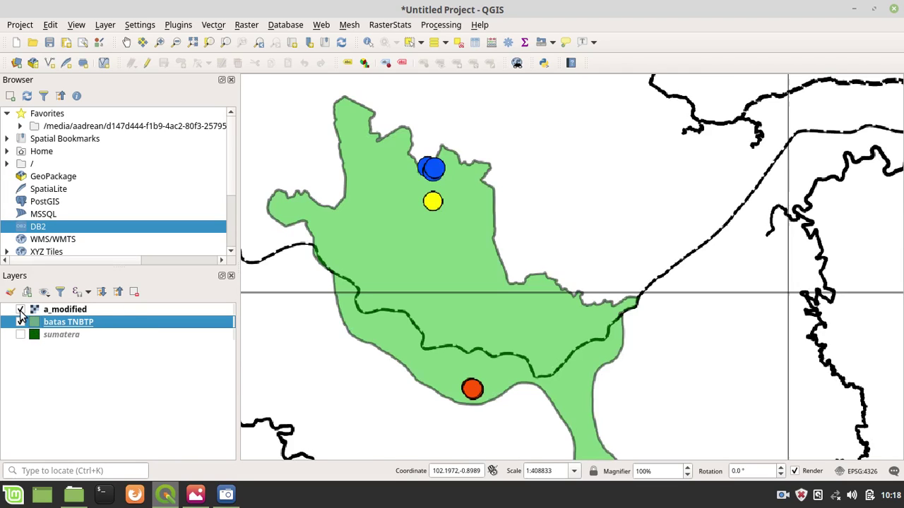
# - Enable editing on the batas TNBTP layer and activate the Add Polygon Feature tool
pyautogui.rightClick(105, 324)
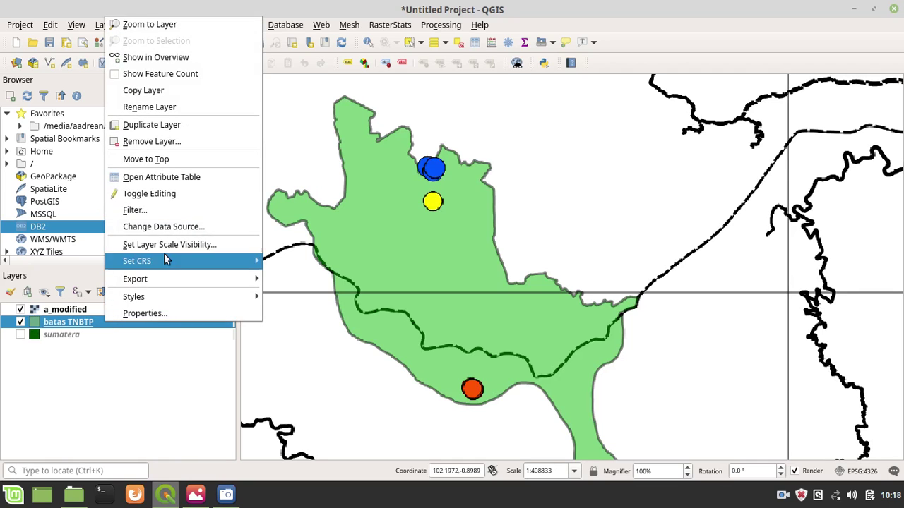
pyautogui.click(178, 194)
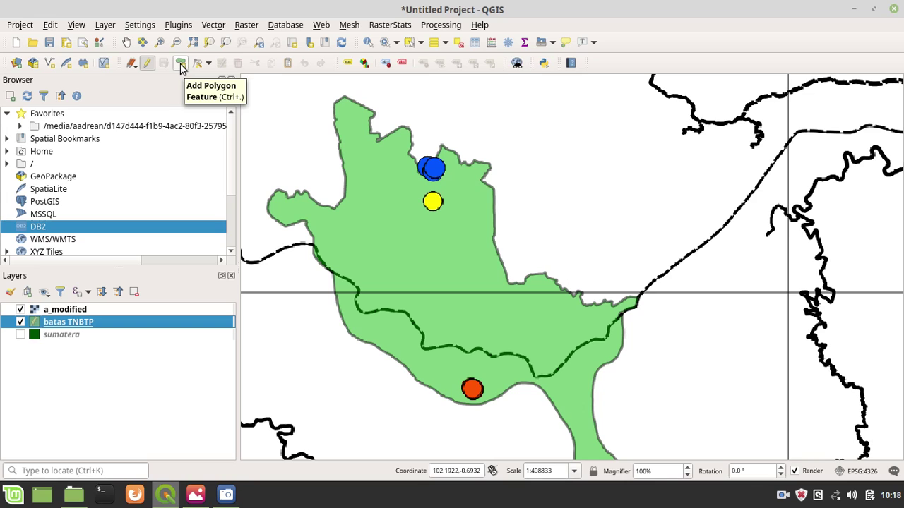
pyautogui.click(51, 25)
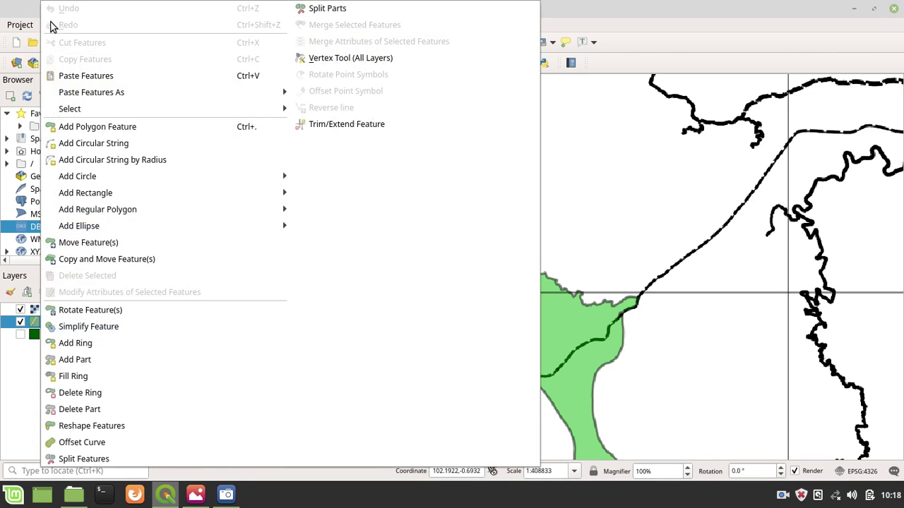
pyautogui.moveTo(104, 178)
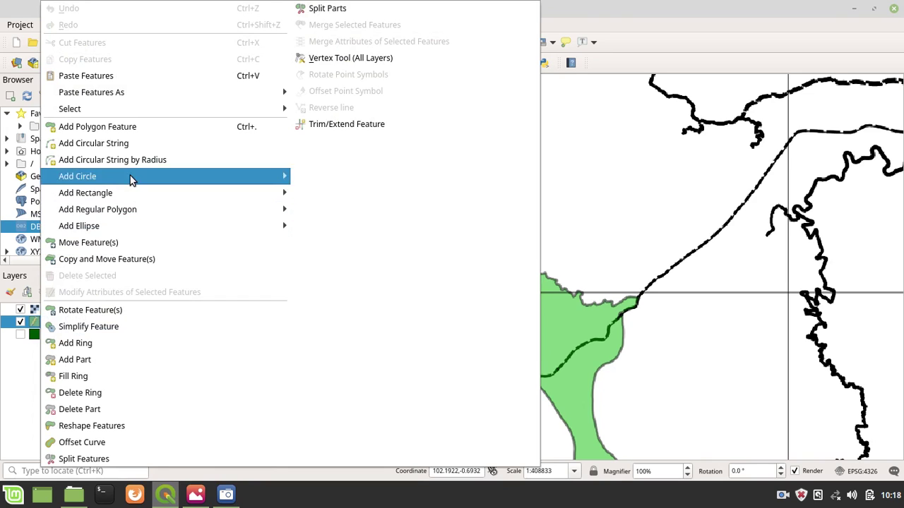
pyautogui.click(131, 128)
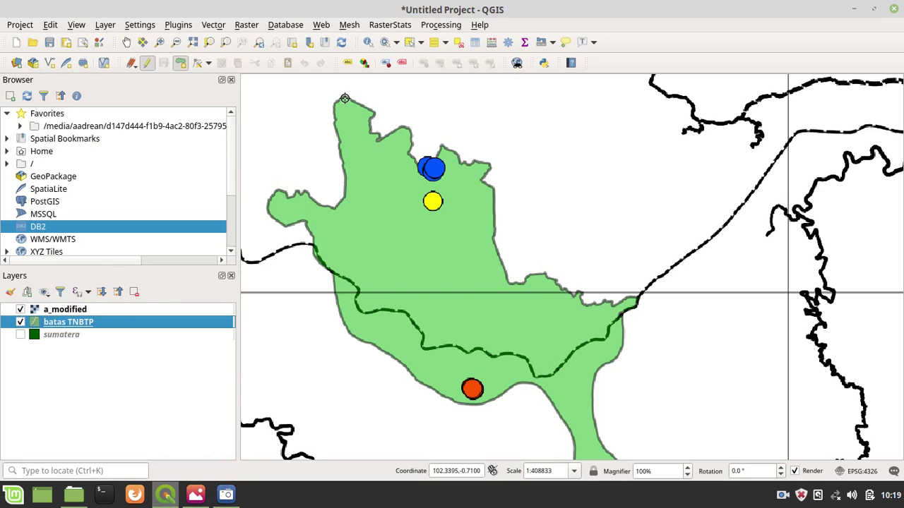
# - Begin the park polygon at its northern tip and trace the northwestern boundary down to the start of the western lobe
pyautogui.scroll(1, 345, 98)
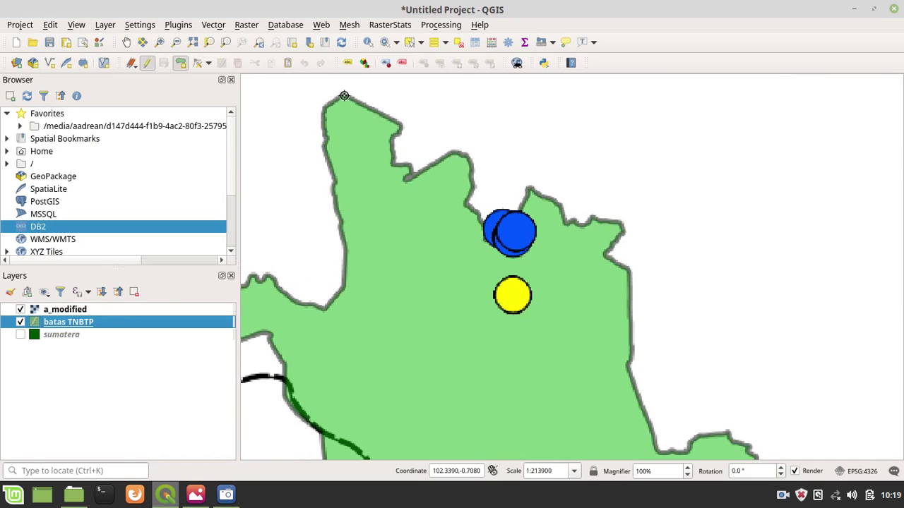
pyautogui.click(344, 96)
pyautogui.click(321, 118)
pyautogui.click(326, 142)
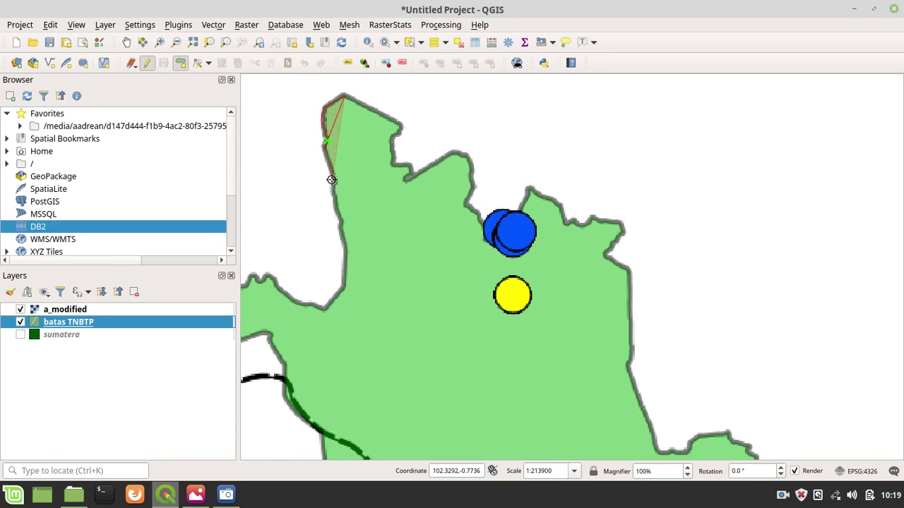
pyautogui.click(331, 179)
pyautogui.click(336, 202)
pyautogui.click(342, 224)
pyautogui.click(343, 238)
pyautogui.click(350, 260)
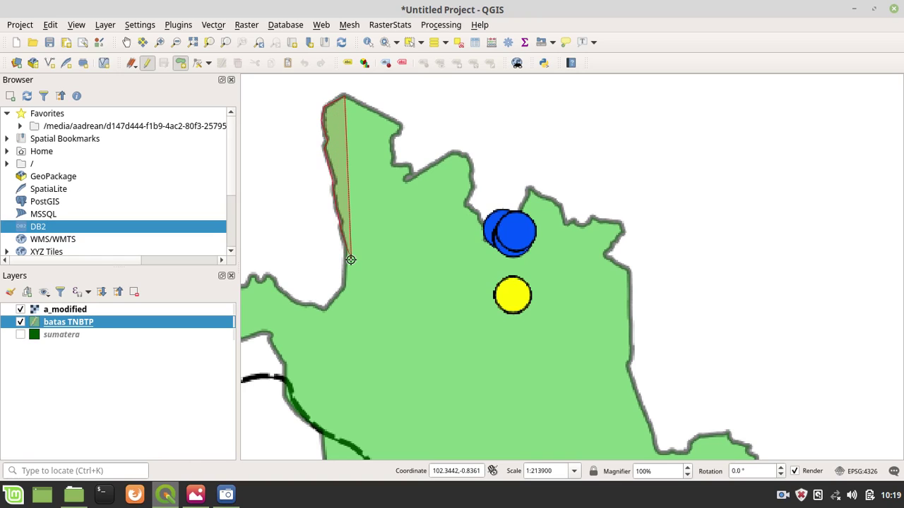
pyautogui.click(344, 288)
pyautogui.click(325, 308)
pyautogui.click(305, 303)
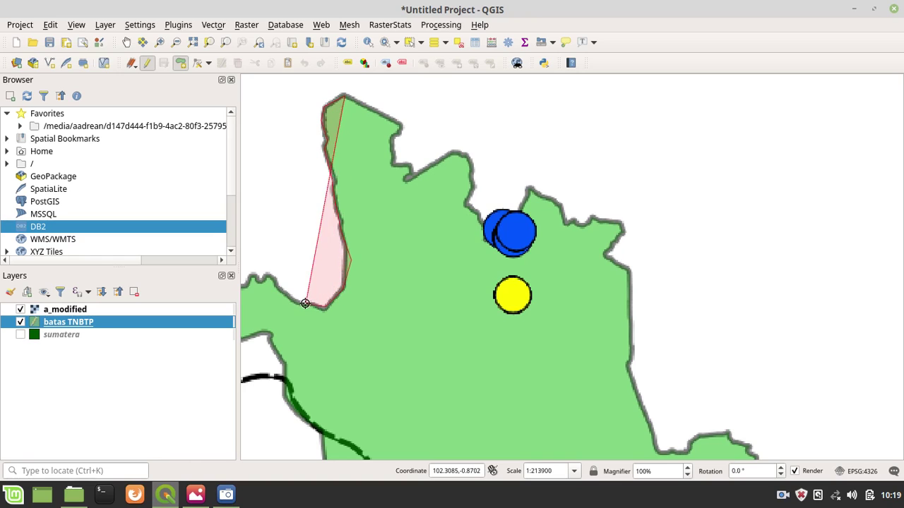
pyautogui.click(289, 290)
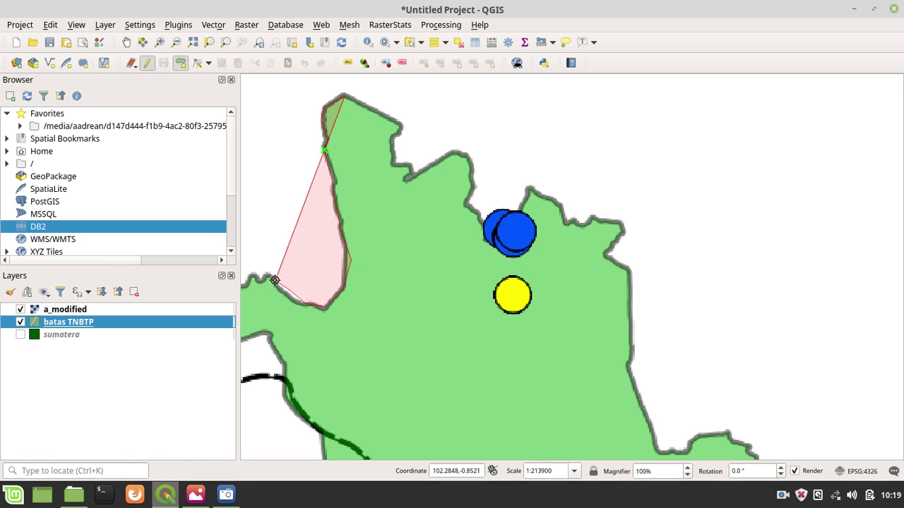
# - Continue the polygon around the western lobe and along the southwestern boundary, past the red marker to the base of the southern tail
pyautogui.scroll(-2, 263, 275)
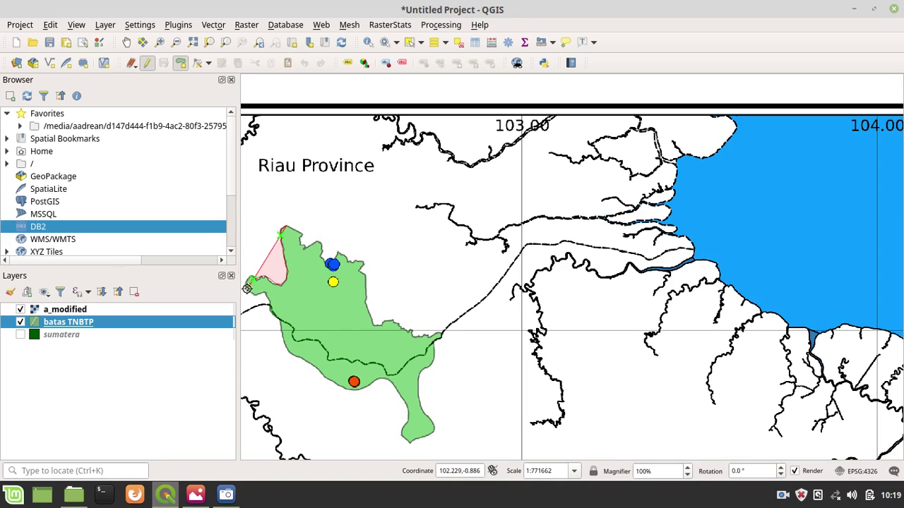
pyautogui.click(260, 275)
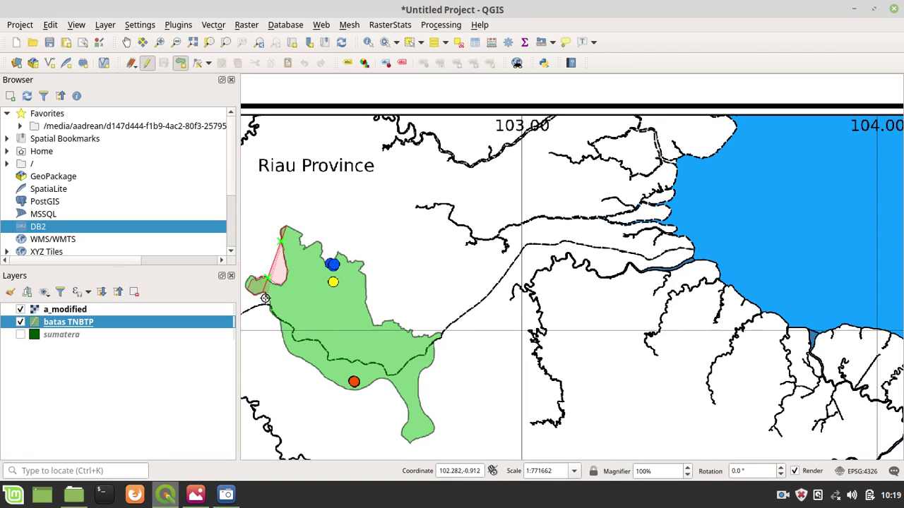
pyautogui.click(279, 324)
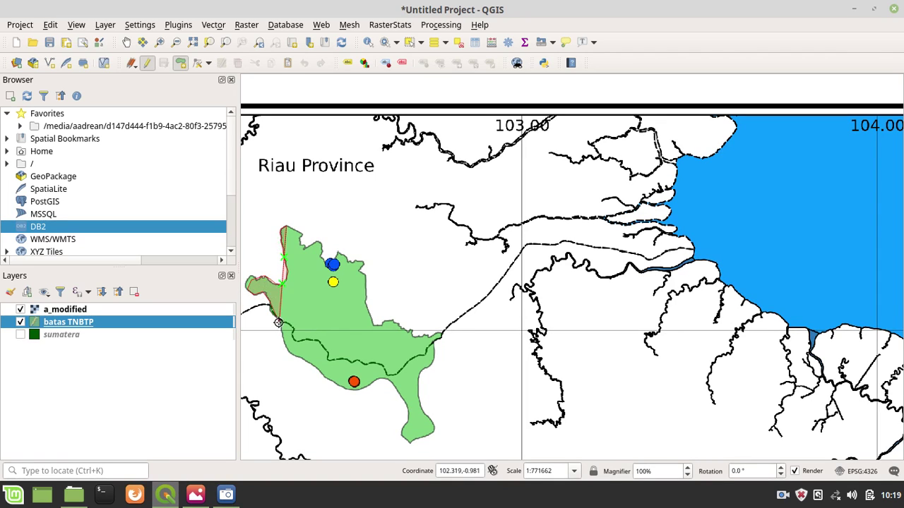
pyautogui.click(284, 347)
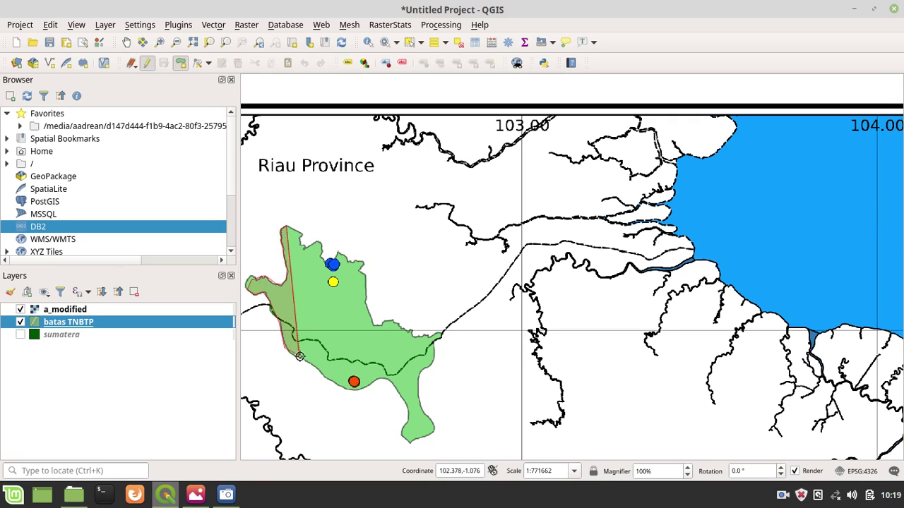
pyautogui.click(325, 375)
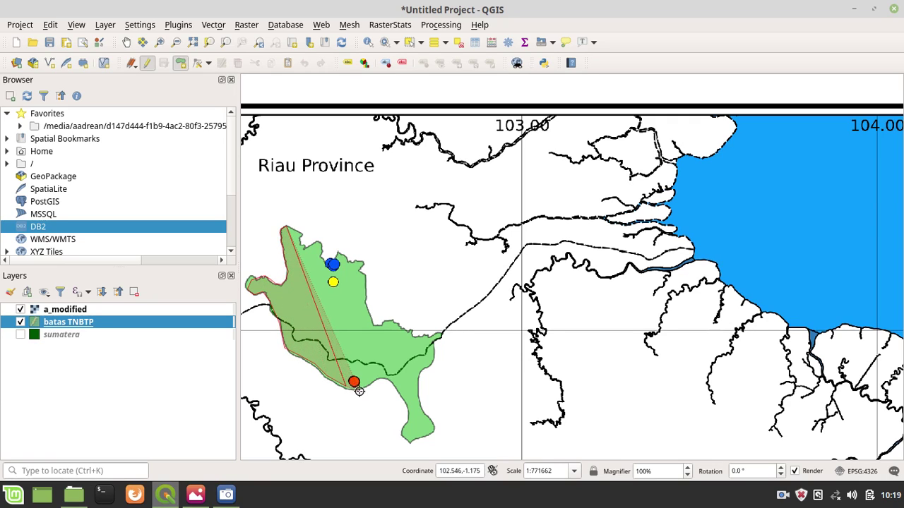
pyautogui.click(360, 389)
pyautogui.click(383, 368)
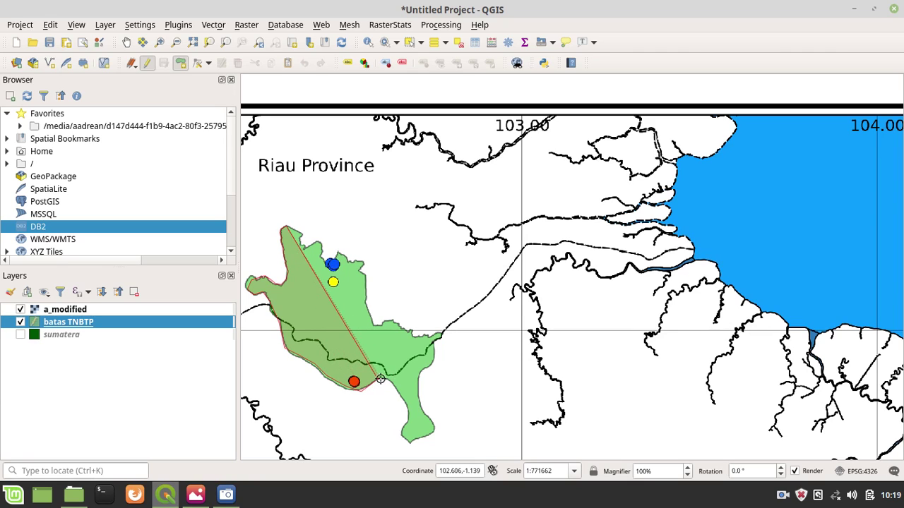
# - Trace the polygon around the park's southern tail and up its eastern side to the eastern corner
pyautogui.click(399, 437)
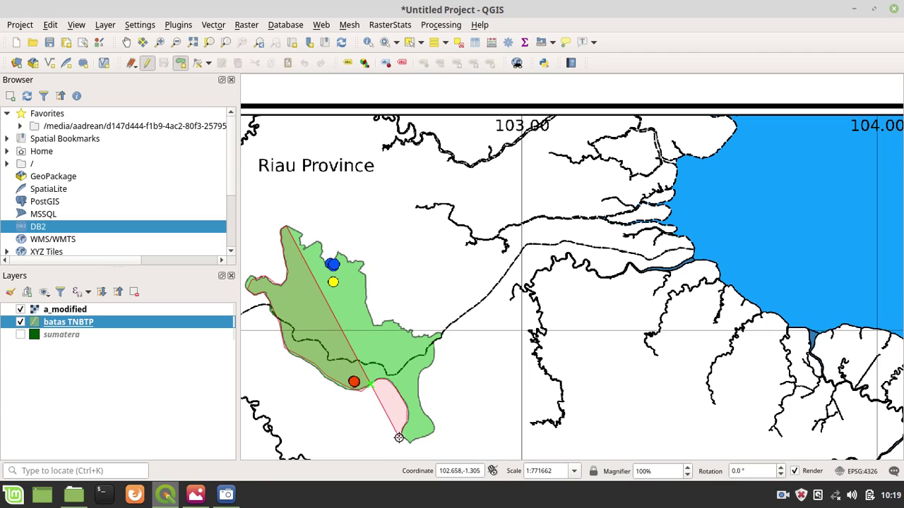
pyautogui.click(438, 431)
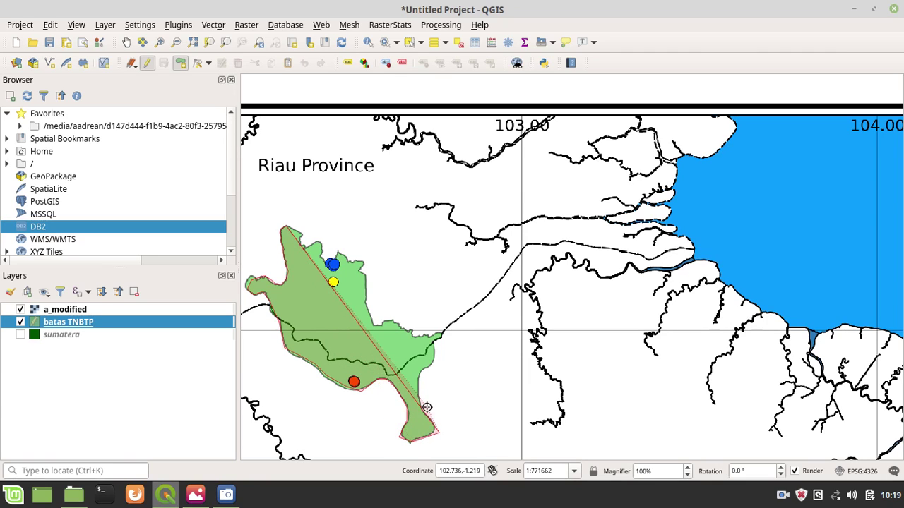
pyautogui.click(429, 366)
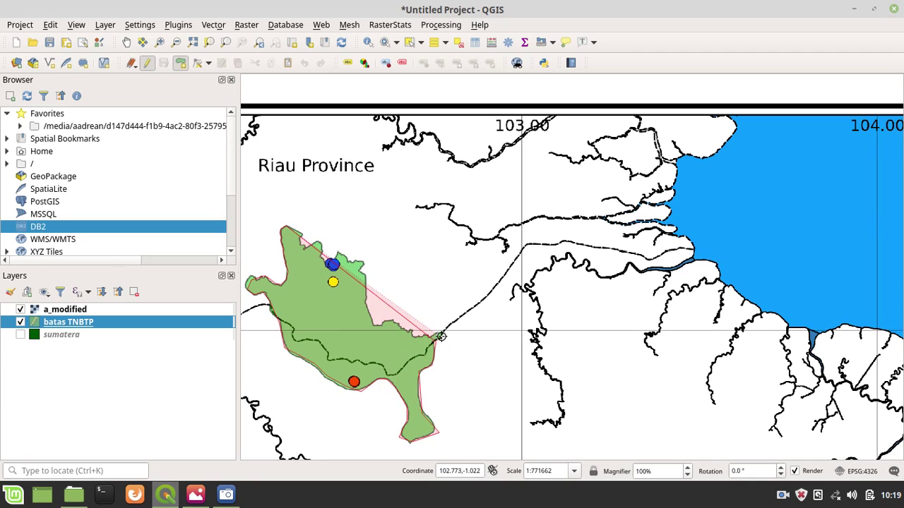
pyautogui.click(441, 333)
# - Trace the northeastern and northern boundary back towards the northern tip and finish the polygon
pyautogui.click(380, 325)
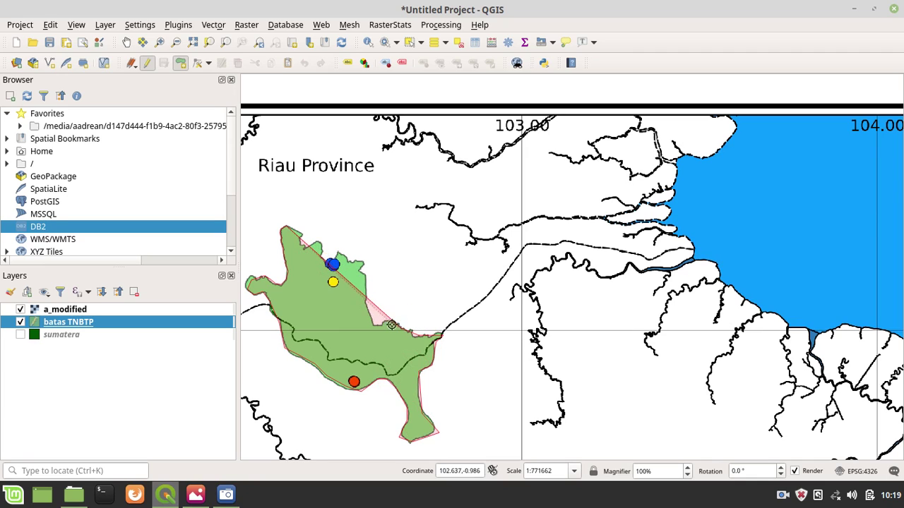
pyautogui.click(364, 264)
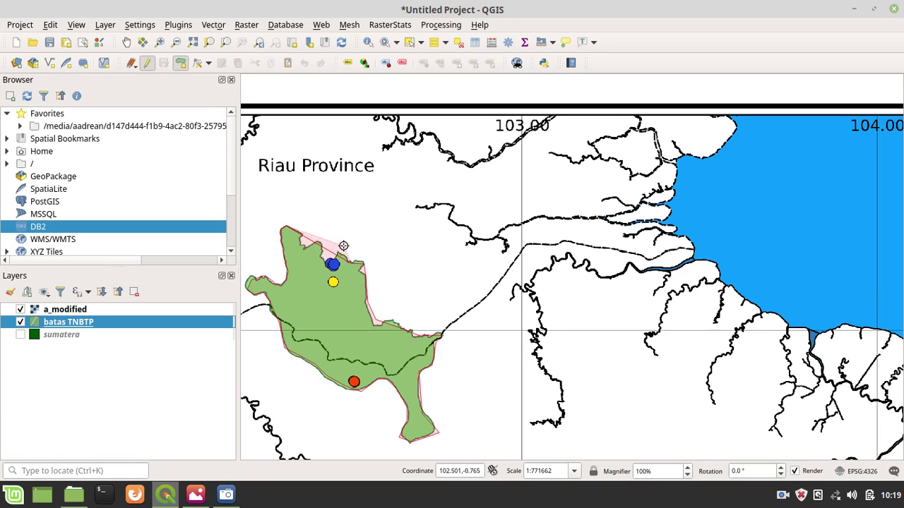
pyautogui.rightClick(293, 232)
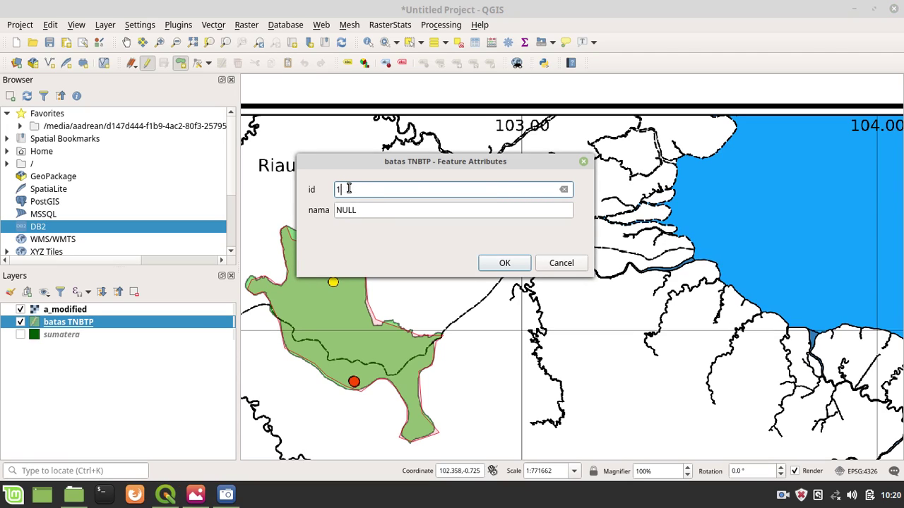
# - Give the new polygon the id 1 and the nama "TNBTP", and save its attributes
pyautogui.click(370, 215)
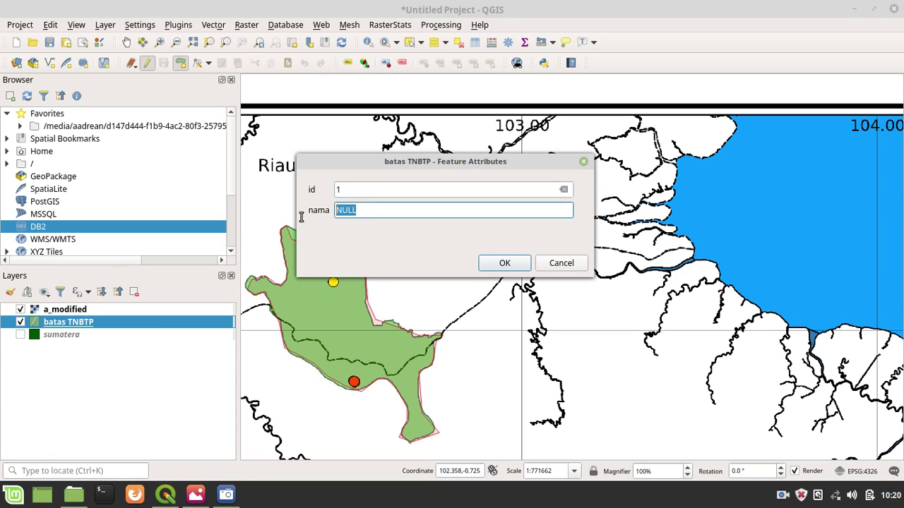
pyautogui.write('TNBTP')
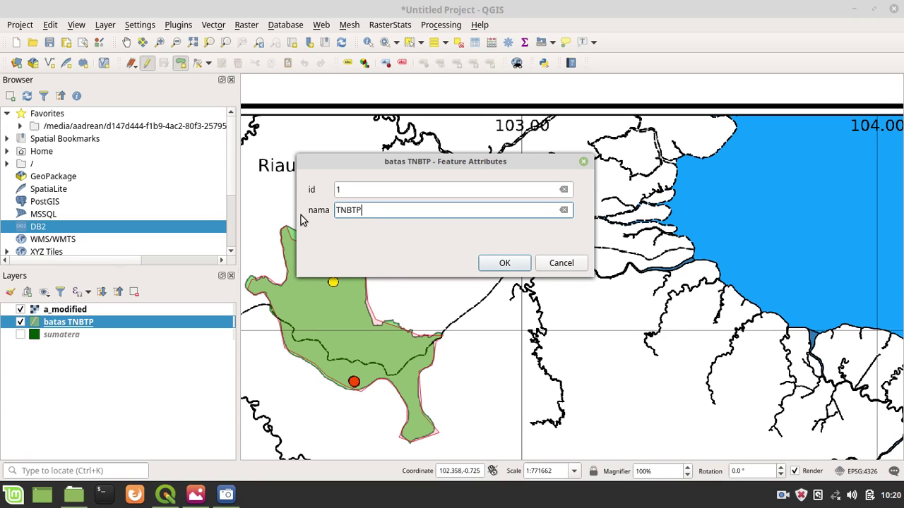
pyautogui.click(504, 263)
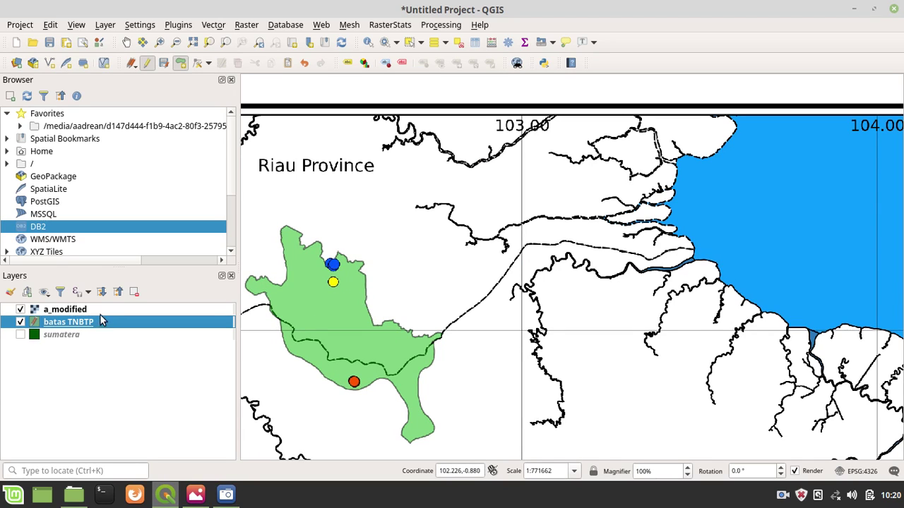
# - Move the batas TNBTP layer above a_modified and temporarily hide the raster to check the digitized polygon
pyautogui.moveTo(101, 318); pyautogui.dragTo(102, 308)
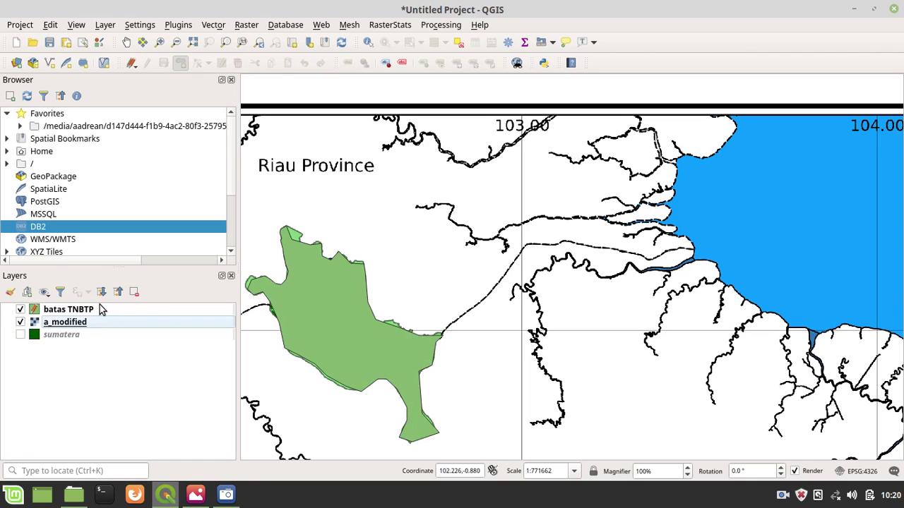
pyautogui.click(21, 322)
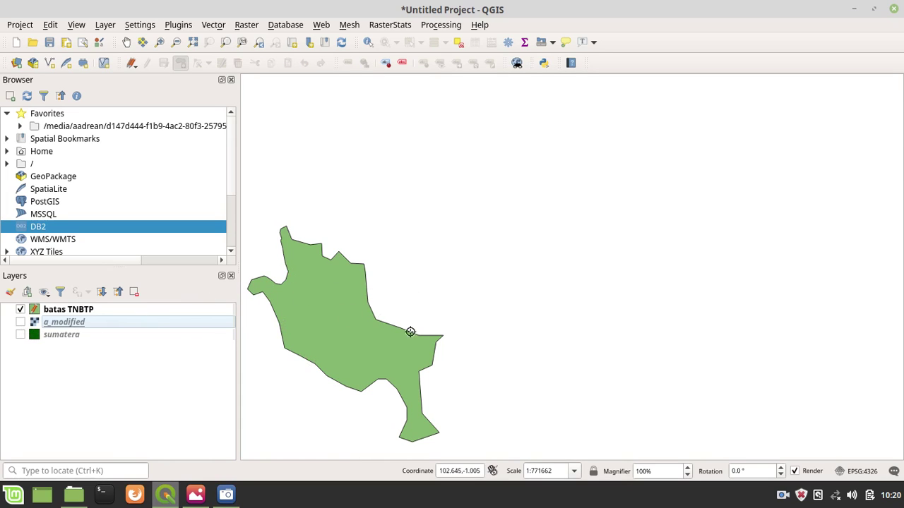
pyautogui.click(21, 322)
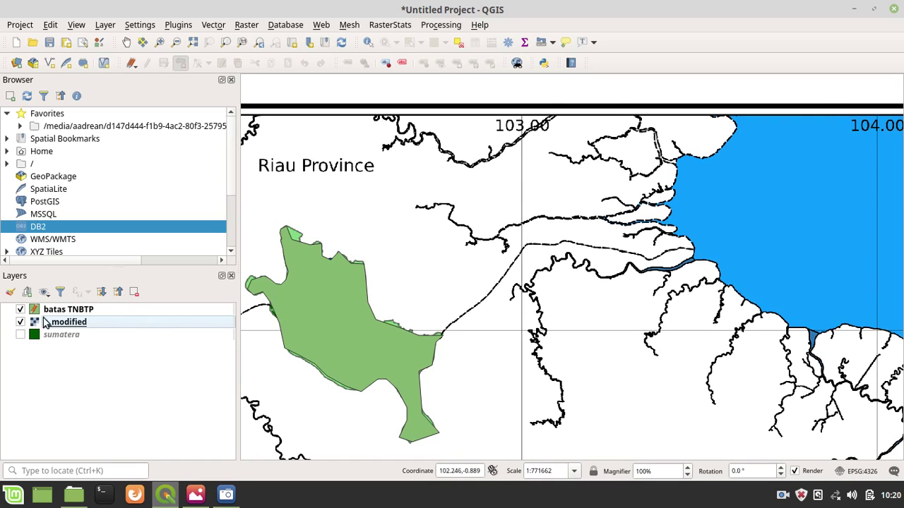
# - Stop editing the batas TNBTP layer and save its changes
pyautogui.click(109, 311)
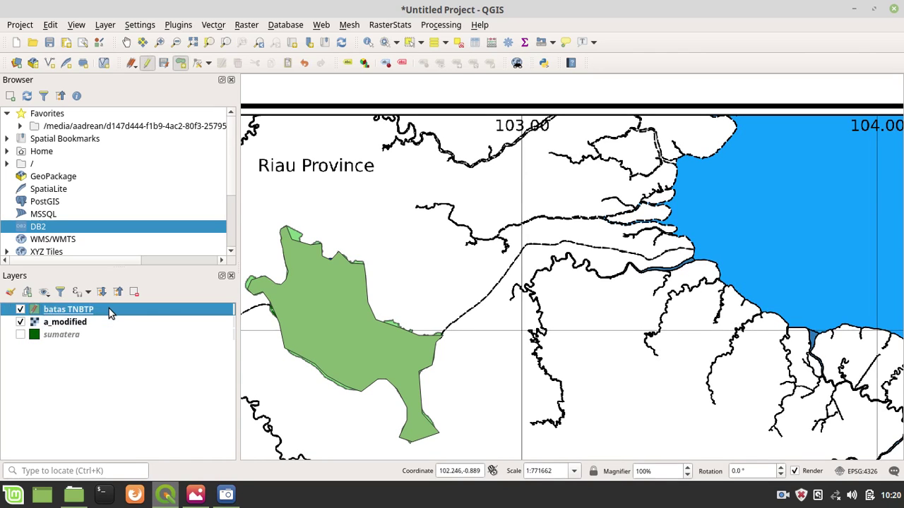
pyautogui.rightClick(109, 309)
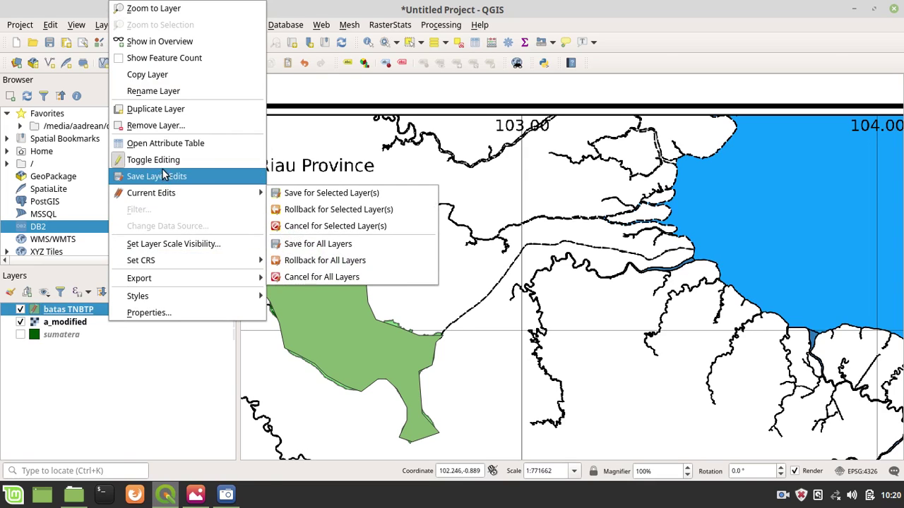
pyautogui.click(159, 166)
pyautogui.click(432, 232)
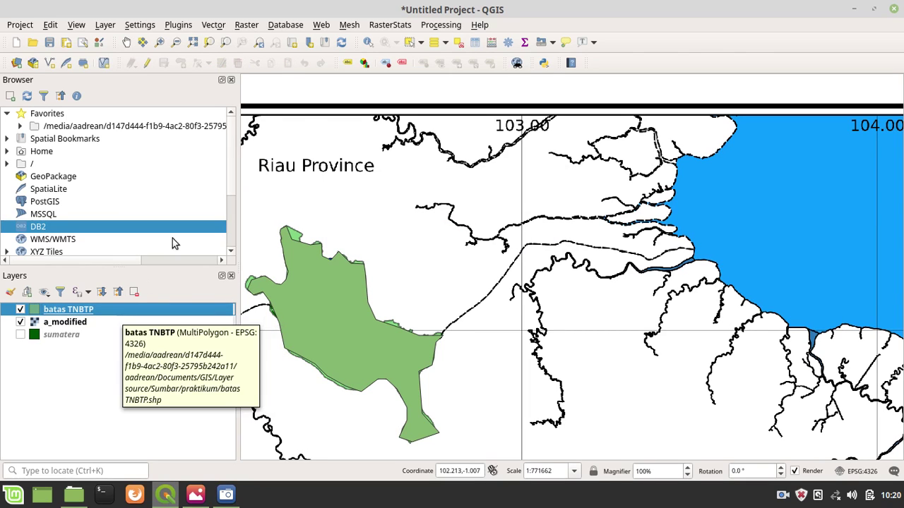
# - Start a new point shapefile layer in EPSG:4326 with the file name "titik lokasi"
pyautogui.click(214, 26)
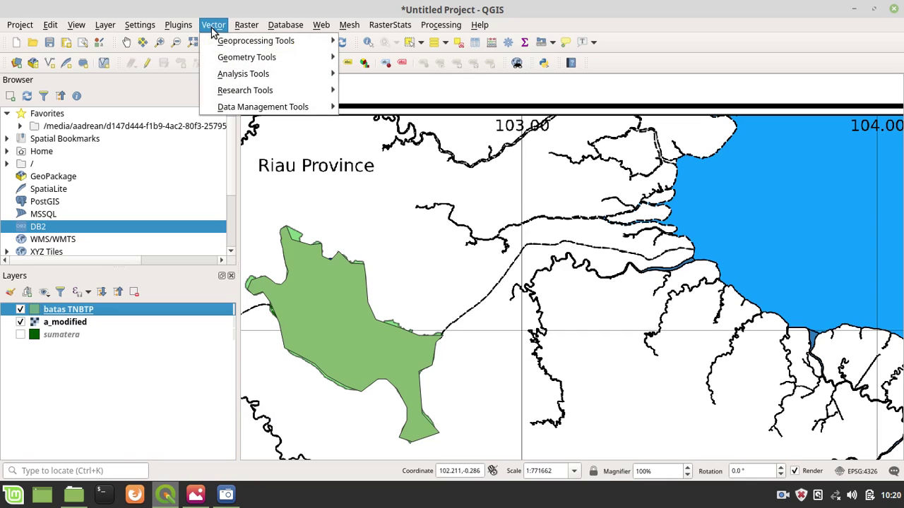
pyautogui.moveTo(106, 25)
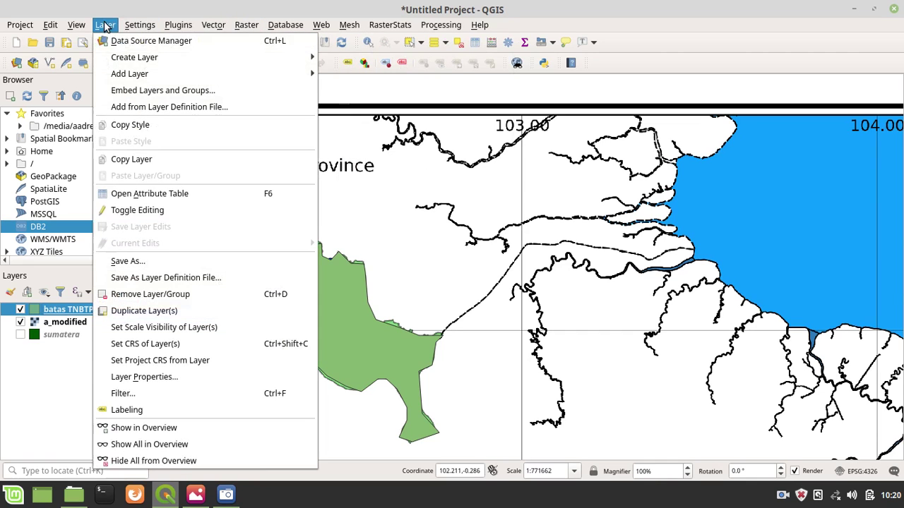
pyautogui.moveTo(177, 57)
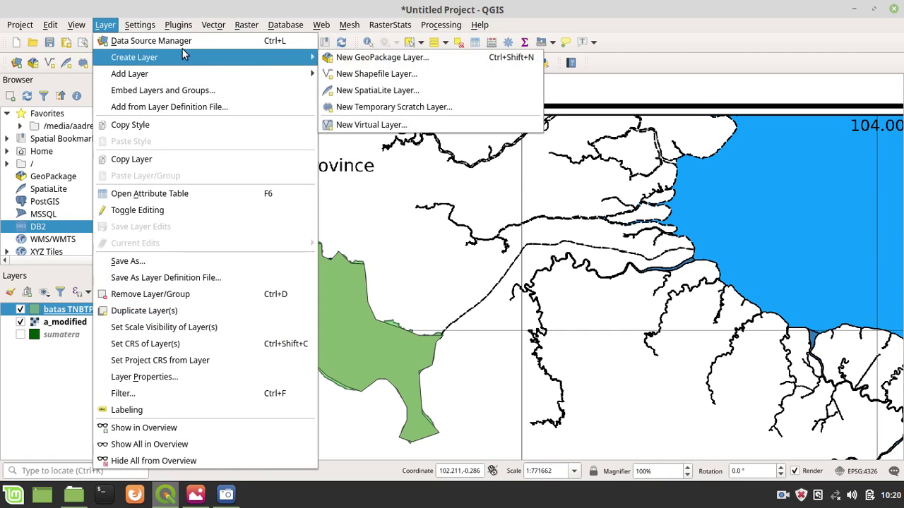
pyautogui.click(344, 74)
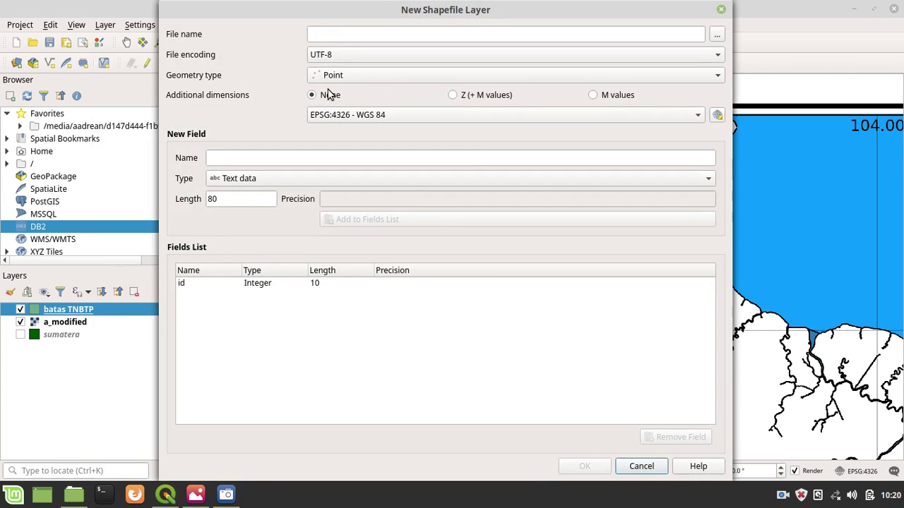
pyautogui.click(353, 36)
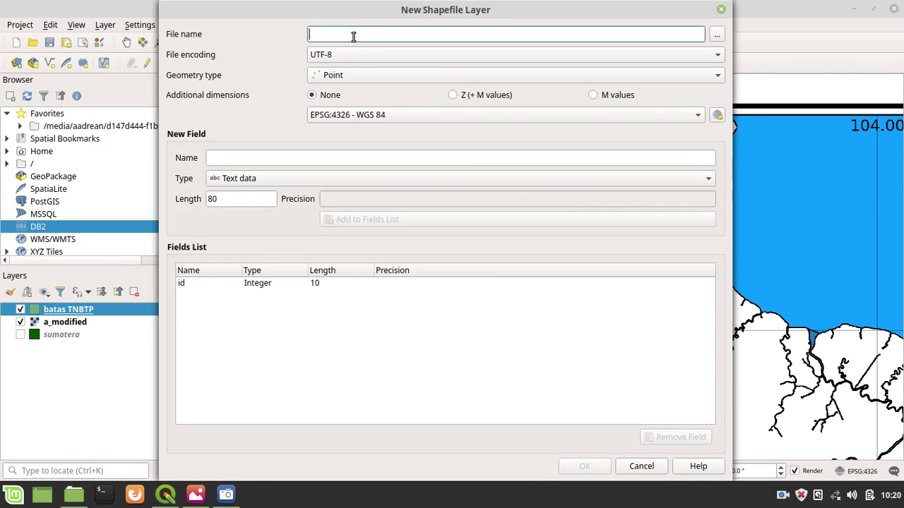
pyautogui.write('titik lokasi')
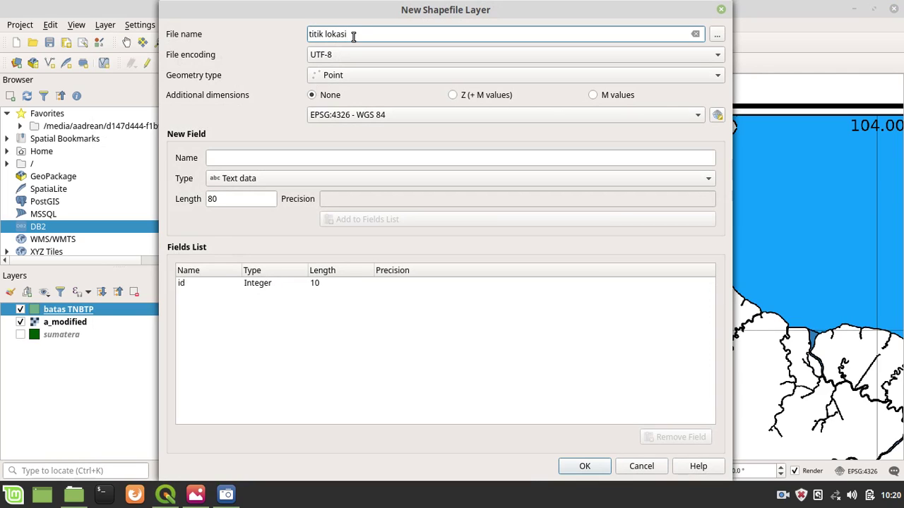
# - Add the text fields nama and keterangan, each 80 long, to the new shapefile and create the layer
pyautogui.click(292, 161)
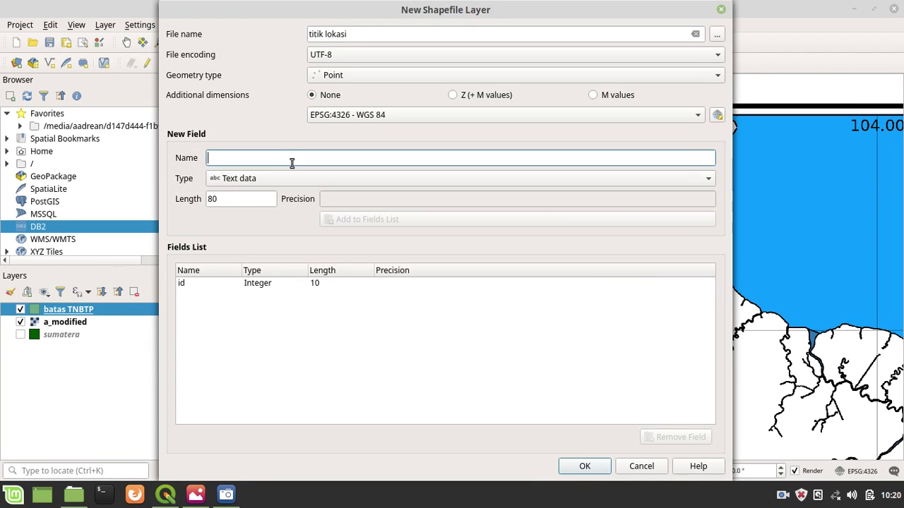
pyautogui.write('nama')
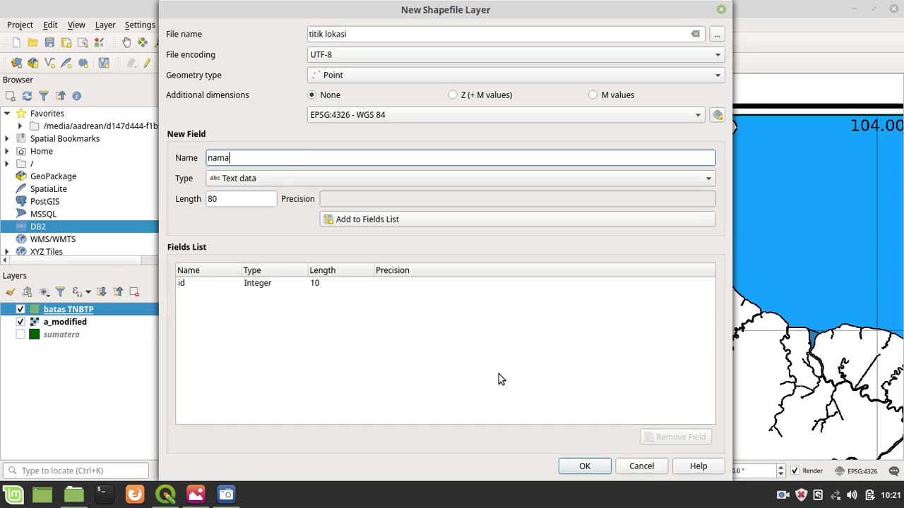
pyautogui.click(389, 220)
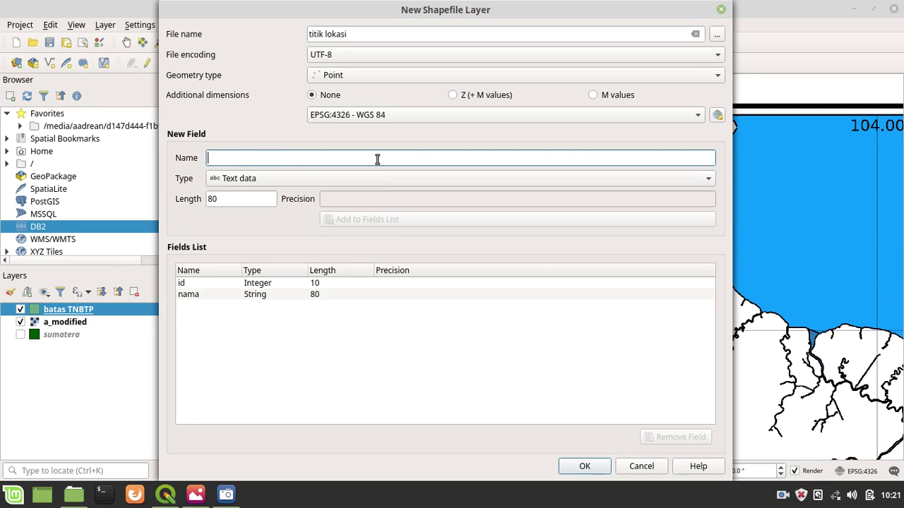
pyautogui.write('keterangan')
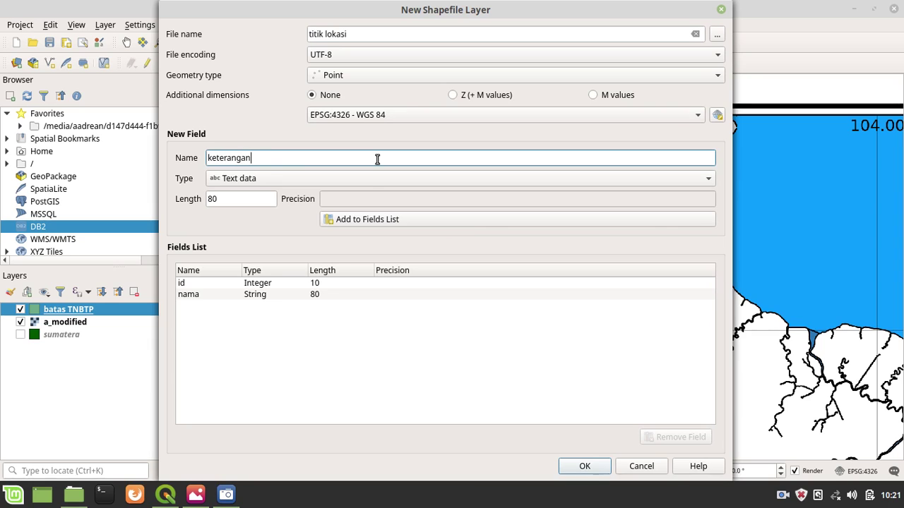
pyautogui.click(368, 221)
pyautogui.click(601, 471)
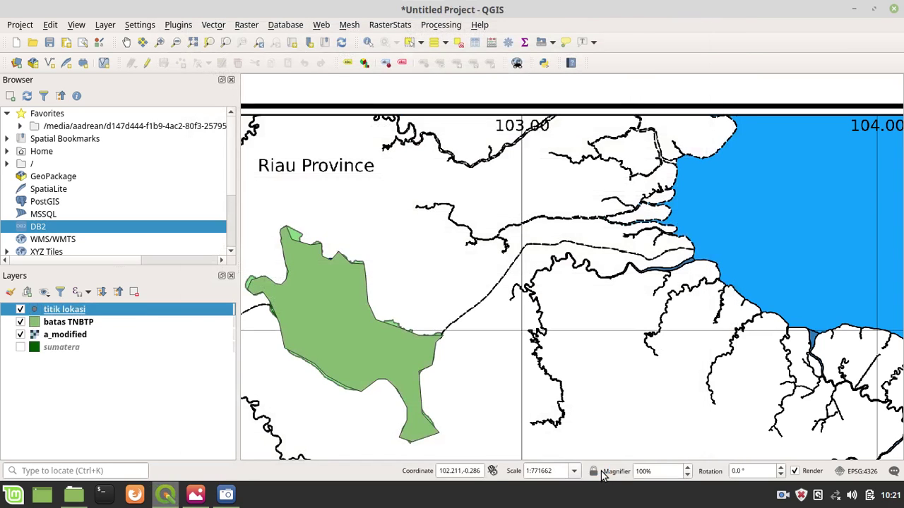
# - Enable editing on the titik lokasi layer and hide the batas TNBTP layer
pyautogui.scroll(-5, 470, 290)
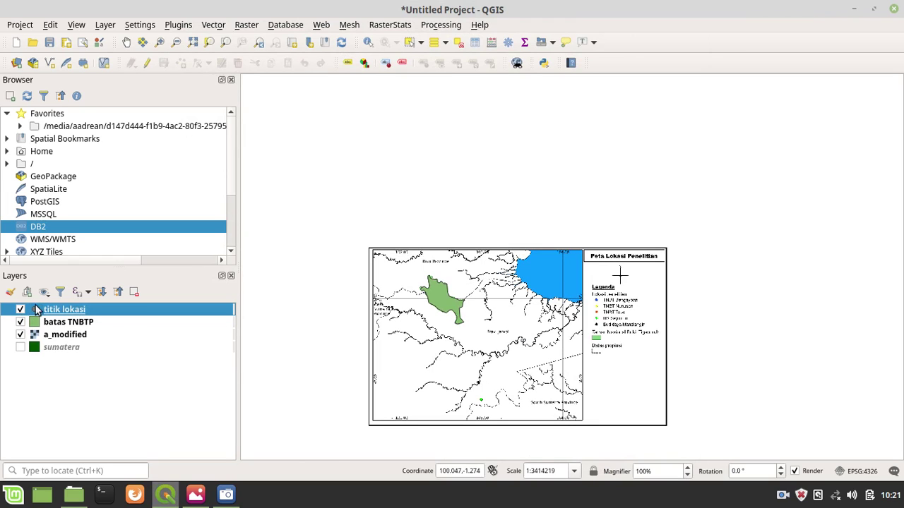
pyautogui.rightClick(59, 315)
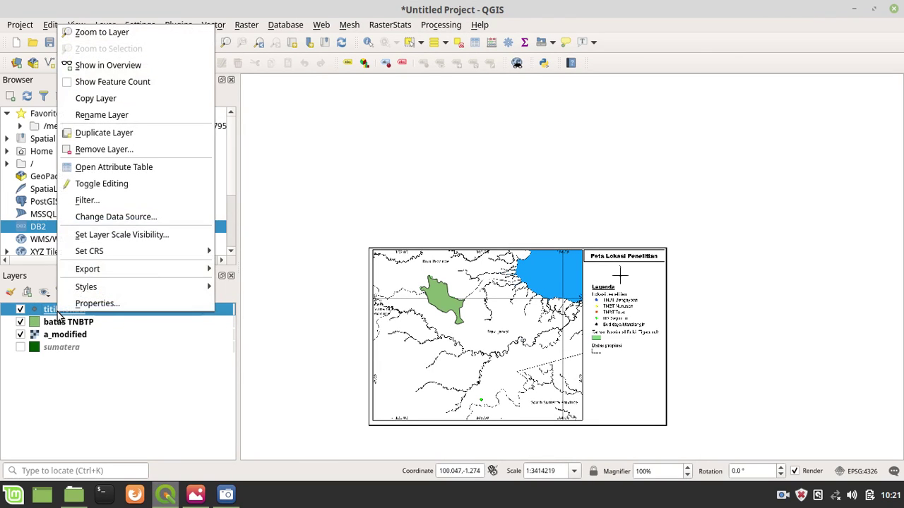
pyautogui.click(118, 185)
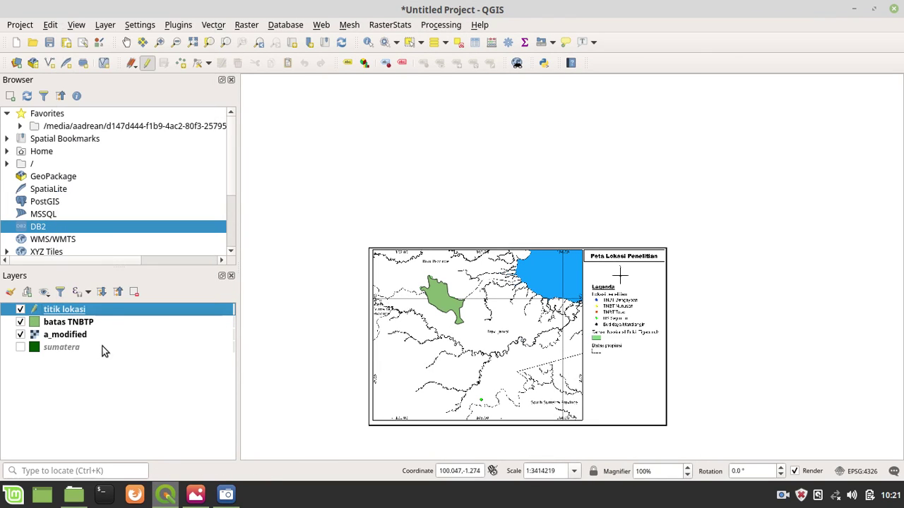
pyautogui.click(20, 322)
# - Add a point feature on the blue TNBT Bengayoan marker in the northern part of the park
pyautogui.scroll(6, 445, 281)
pyautogui.scroll(-4, 449, 283)
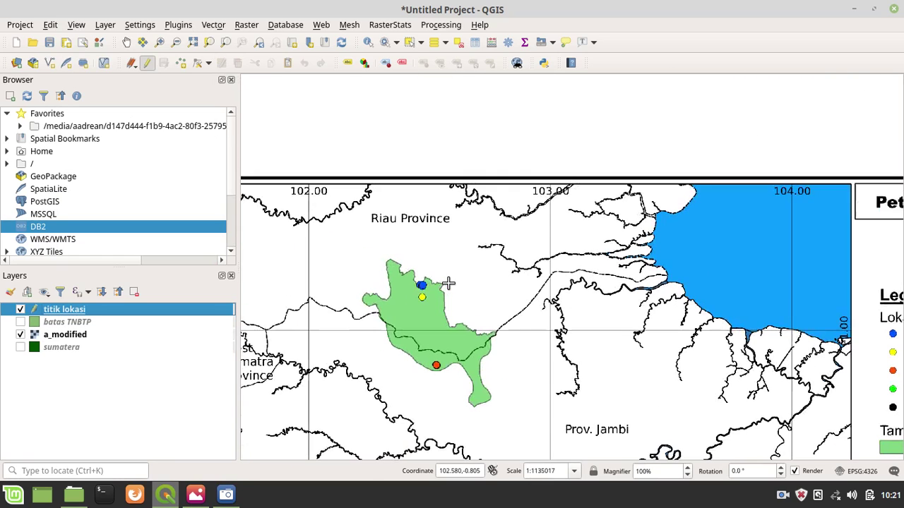
pyautogui.scroll(2, 457, 285)
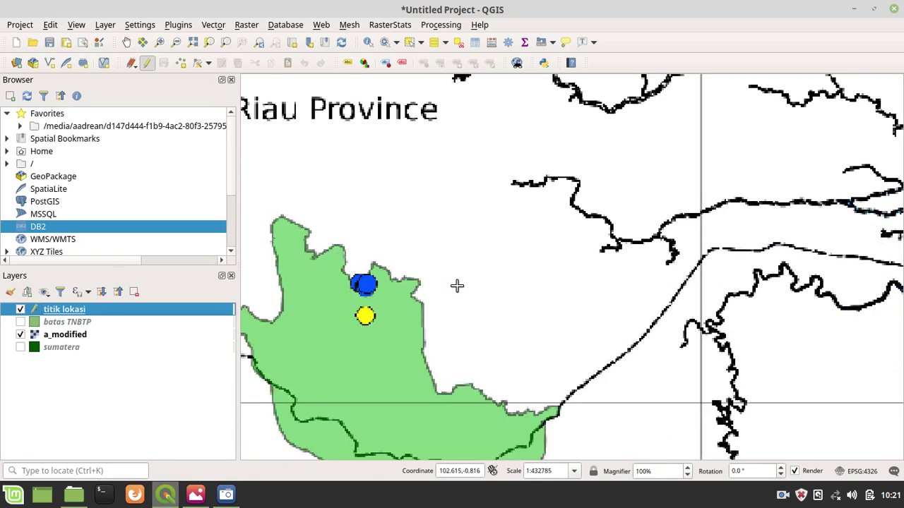
pyautogui.scroll(-5, 457, 285)
pyautogui.scroll(1, 457, 286)
pyautogui.scroll(1, 457, 285)
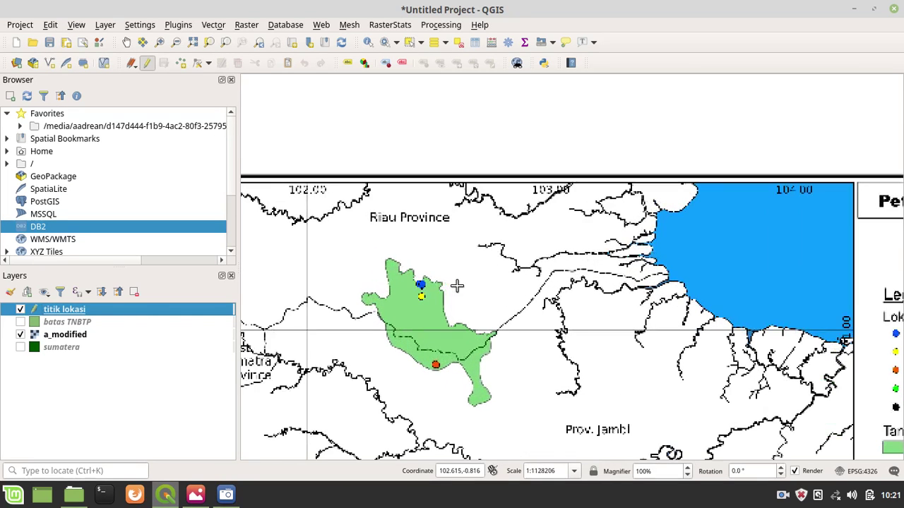
pyautogui.click(420, 285)
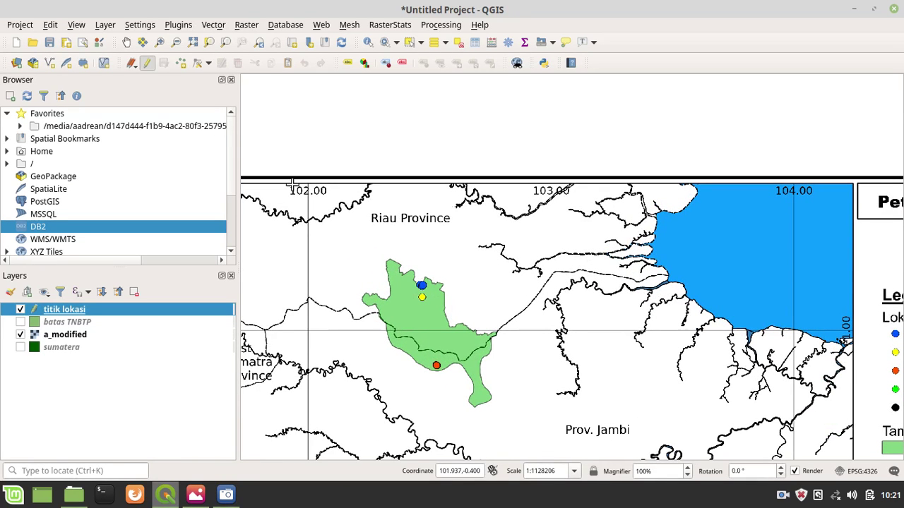
pyautogui.click(182, 63)
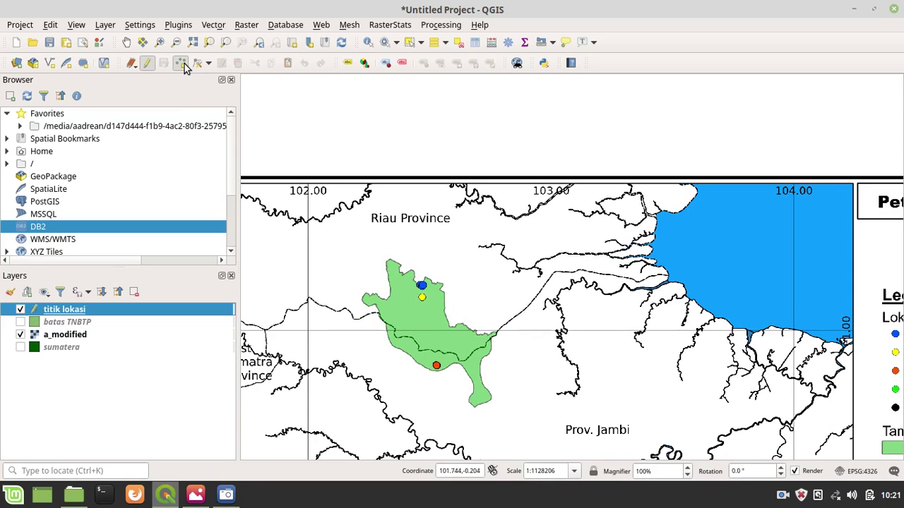
pyautogui.click(422, 285)
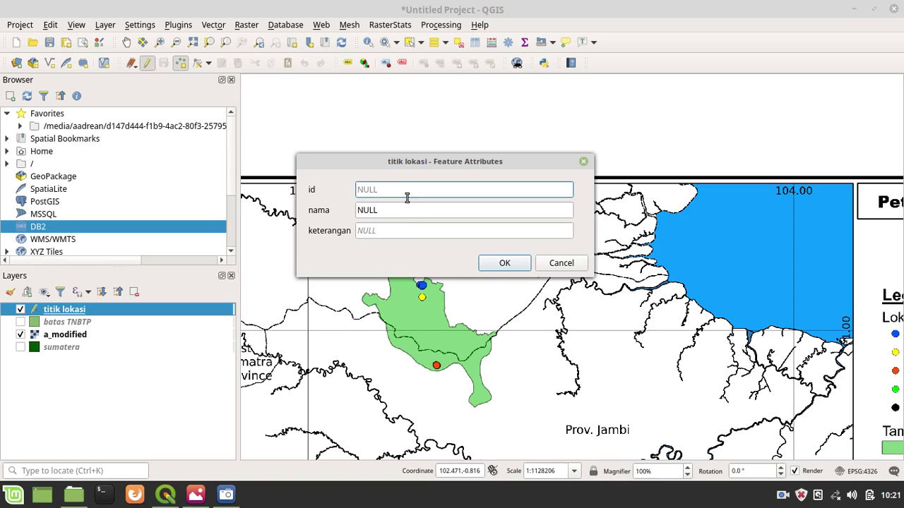
# - Give the new point the id 1 and, following the map legend, the nama "Bengayoan"
pyautogui.write('1')
pyautogui.click(389, 211)
pyautogui.click(389, 211)
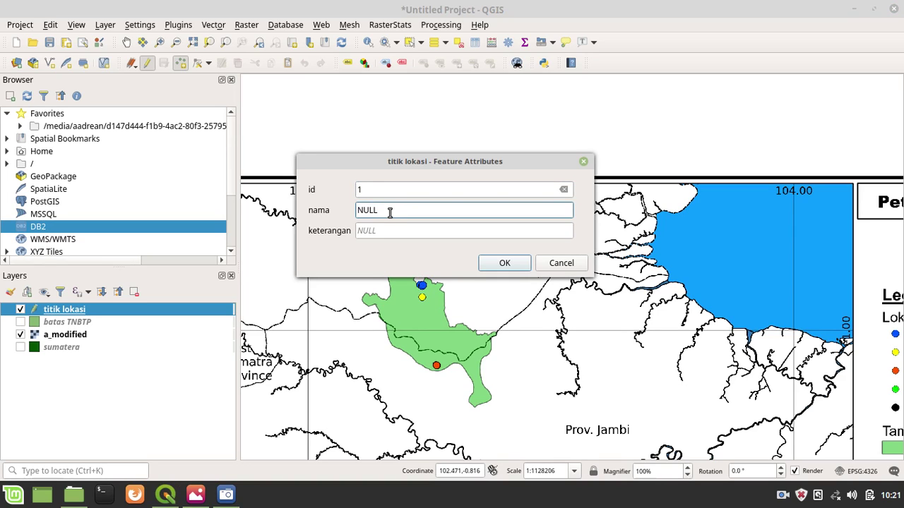
pyautogui.press('BackSpace')
pyautogui.press('BackSpace')
pyautogui.press('BackSpace')
pyautogui.press('BackSpace')
pyautogui.scroll(-3, 675, 320)
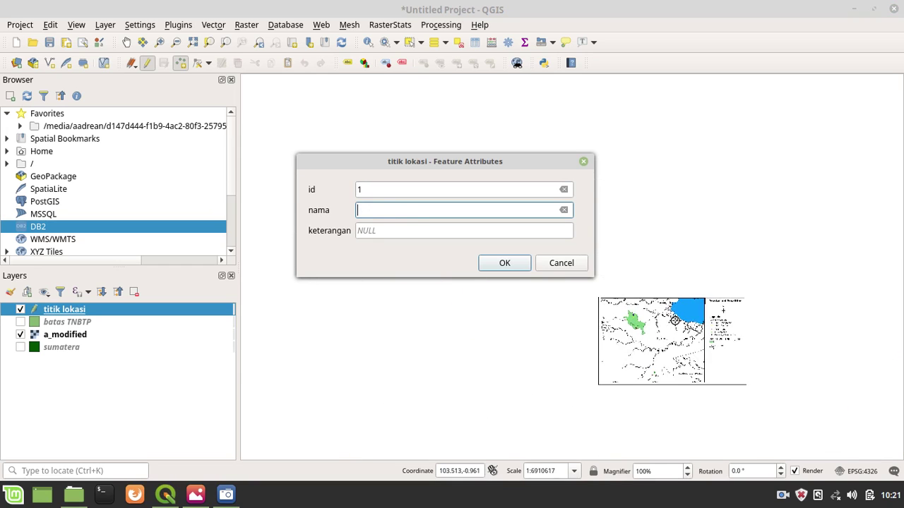
pyautogui.scroll(1, 675, 320)
pyautogui.scroll(1, 675, 321)
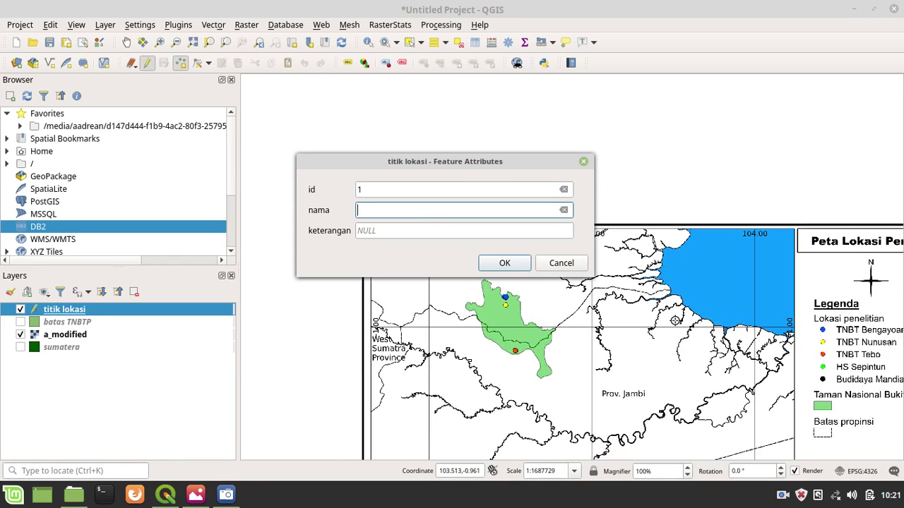
pyautogui.write('Bengayoan')
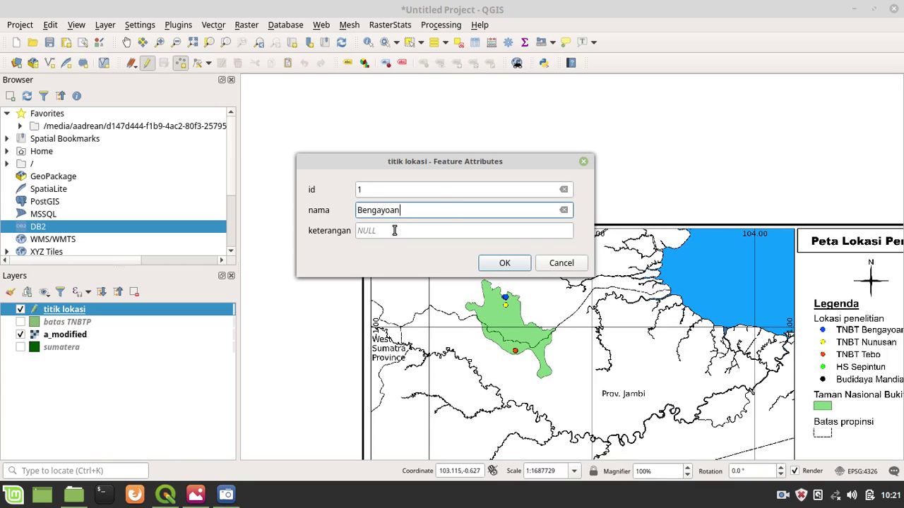
# - Set the Bengayoan point's keterangan to "tumbuhan" and save its attributes
pyautogui.click(394, 231)
pyautogui.press('BackSpace')
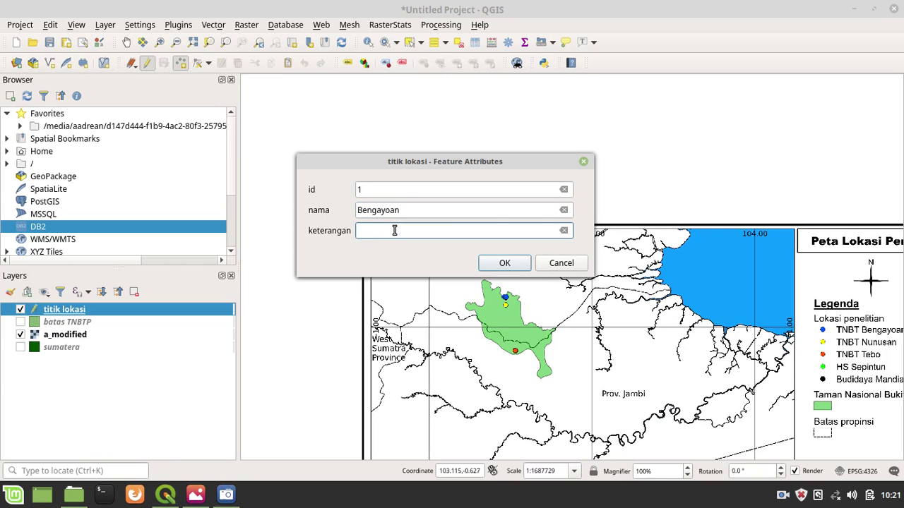
pyautogui.write('tul')
pyautogui.press('BackSpace')
pyautogui.write('mbuhan')
pyautogui.press('Return')
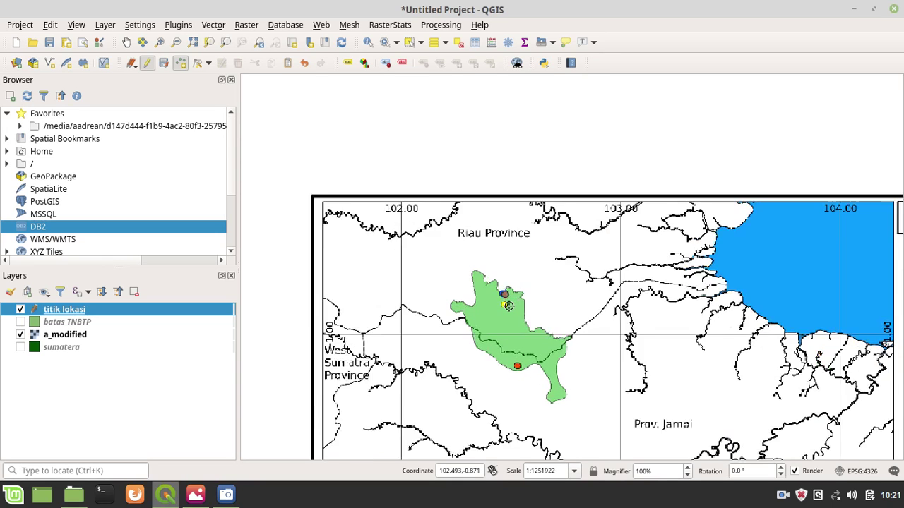
# - Add a point feature on the yellow marker below the blue one and give it the id 2
pyautogui.scroll(3, 506, 305)
pyautogui.click(500, 303)
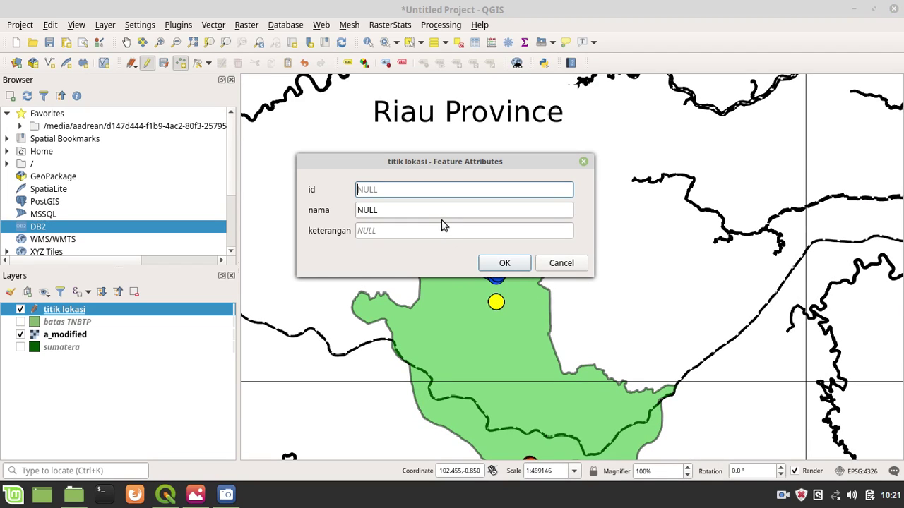
pyautogui.write('2')
pyautogui.click(404, 212)
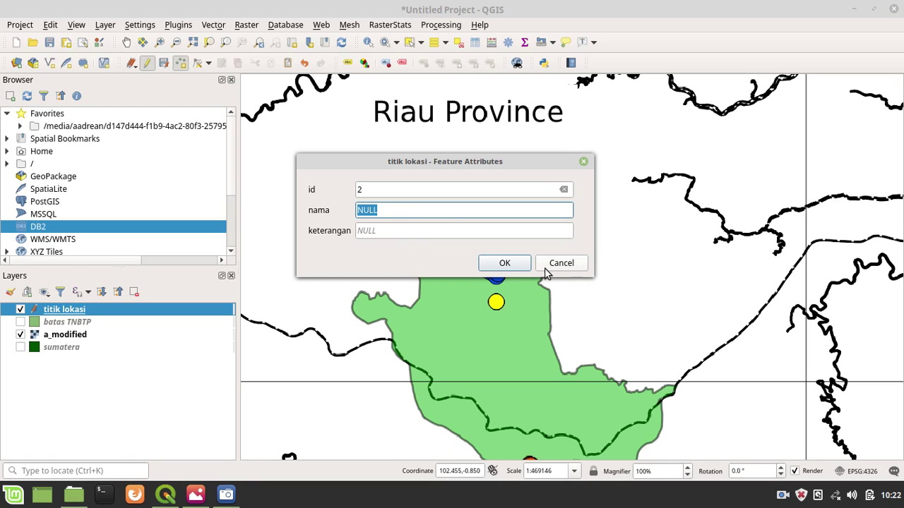
# - Set the second point's nama to "Nunusan" from the map legend and its keterangan to "jamur", and save its attributes
pyautogui.scroll(-3, 668, 307)
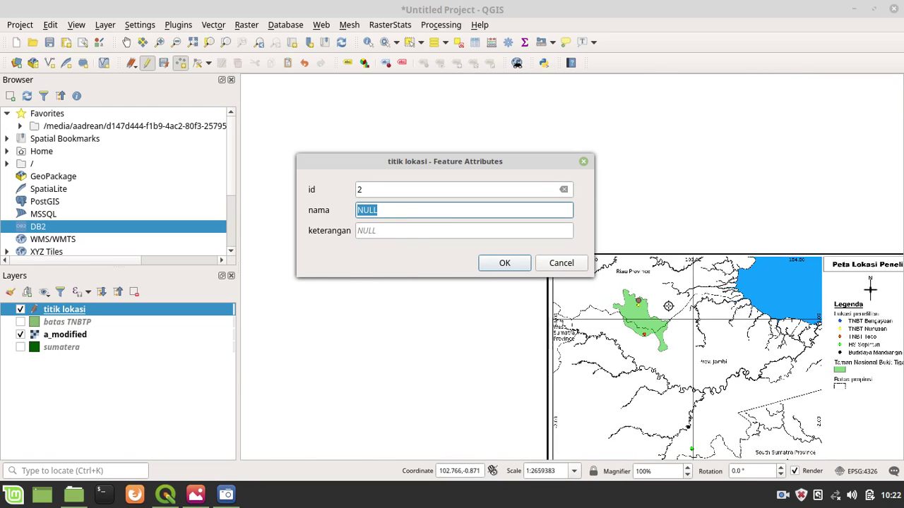
pyautogui.scroll(-1, 668, 306)
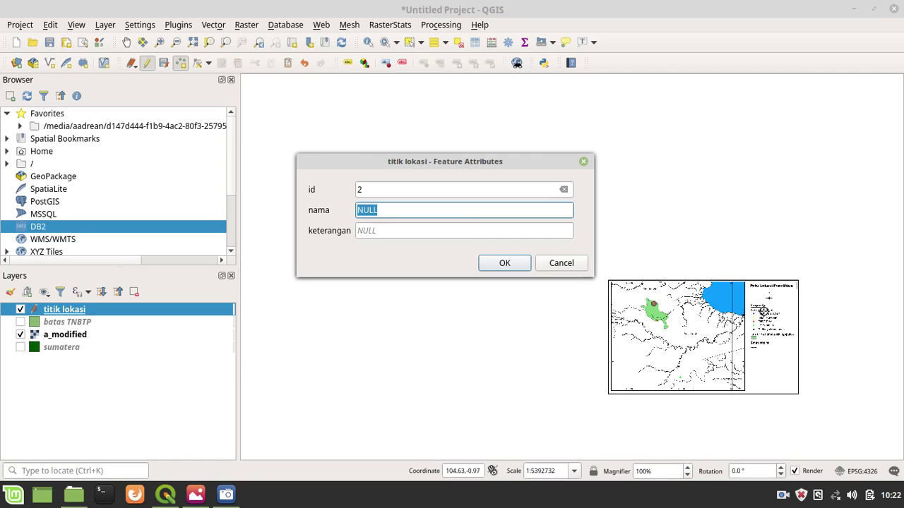
pyautogui.scroll(3, 668, 306)
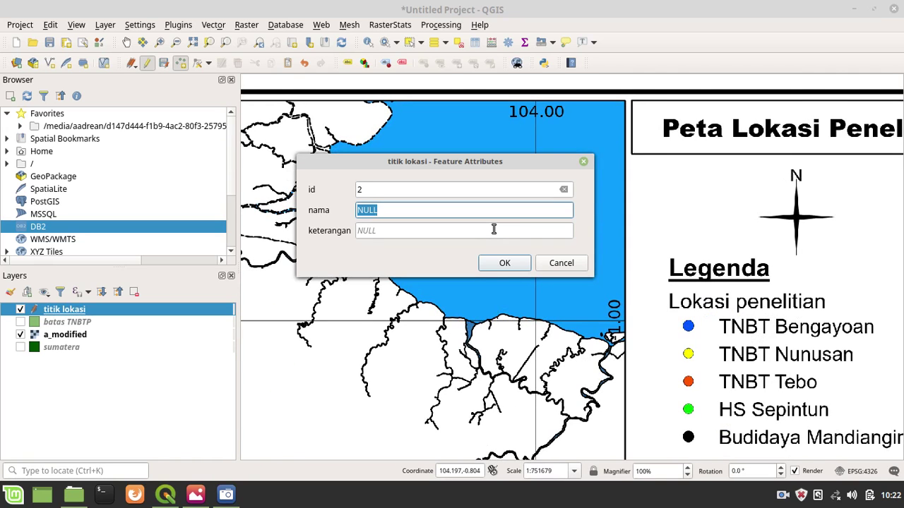
pyautogui.write('Nunusan')
pyautogui.click(488, 230)
pyautogui.write('jamur')
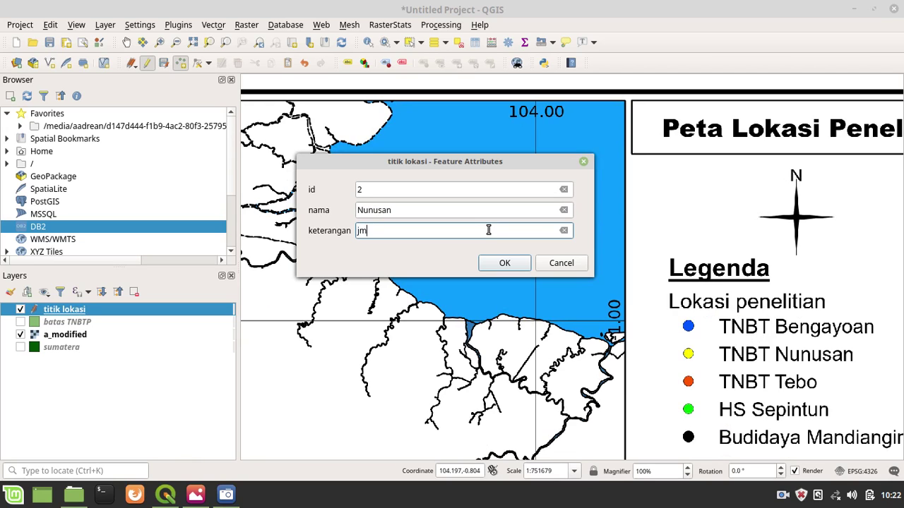
pyautogui.click(505, 263)
# - Toggle the visibility of the a_modified raster to check the two digitized points
pyautogui.scroll(-4, 396, 294)
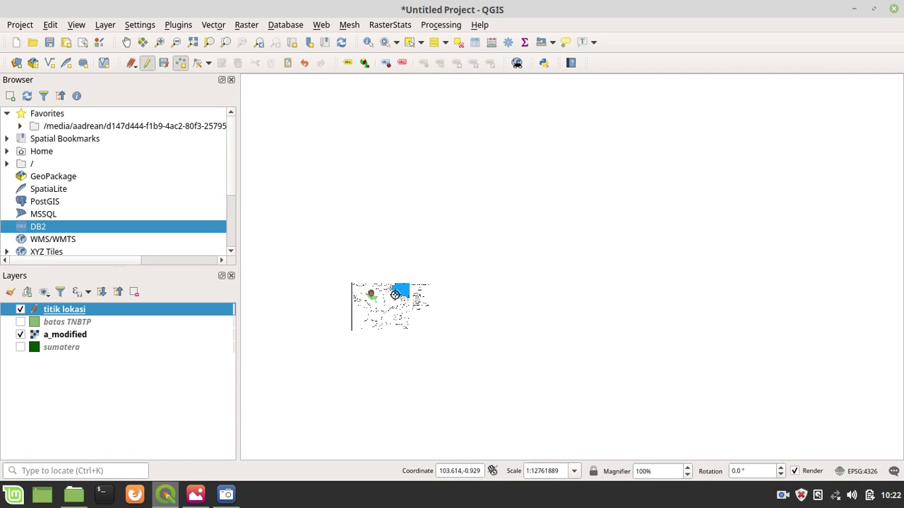
pyautogui.scroll(2, 396, 294)
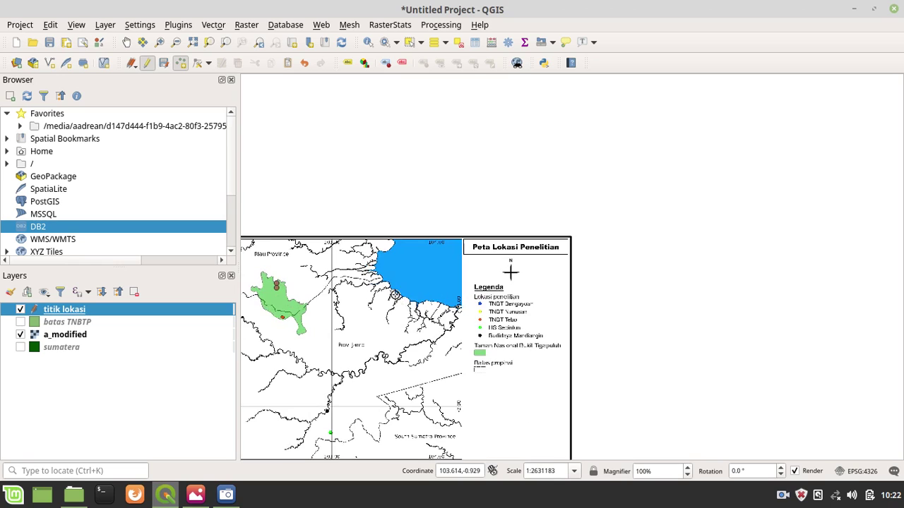
pyautogui.rightClick(100, 314)
pyautogui.click(21, 337)
pyautogui.click(21, 337)
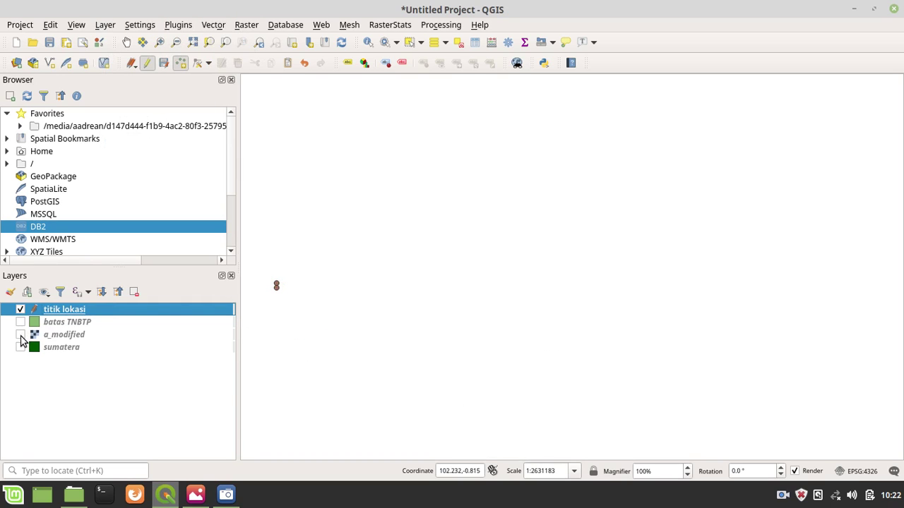
# - Show the a_modified raster again and end editing of the titik lokasi layer, saving its changes
pyautogui.scroll(3, 274, 283)
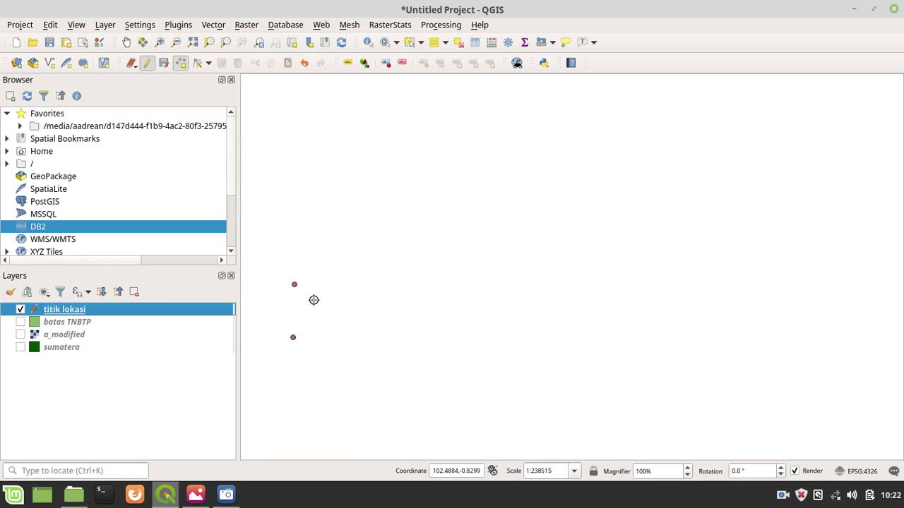
pyautogui.click(21, 335)
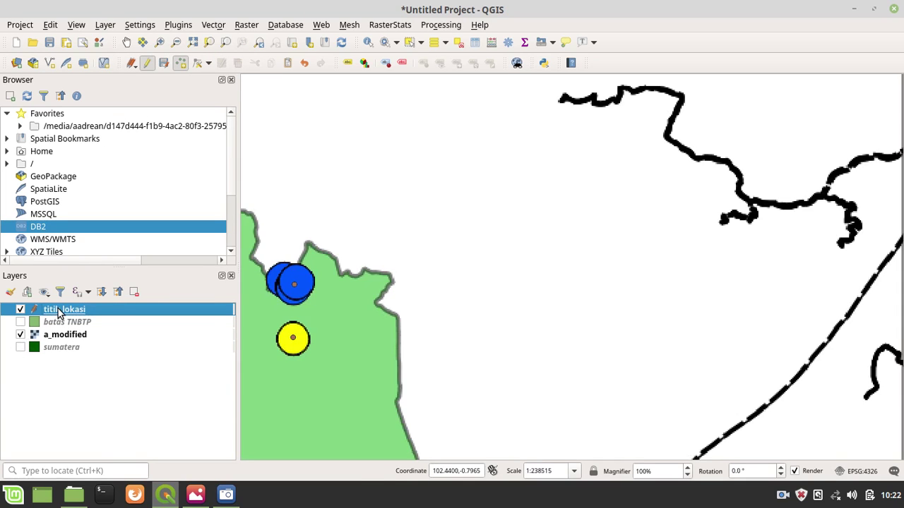
pyautogui.rightClick(60, 313)
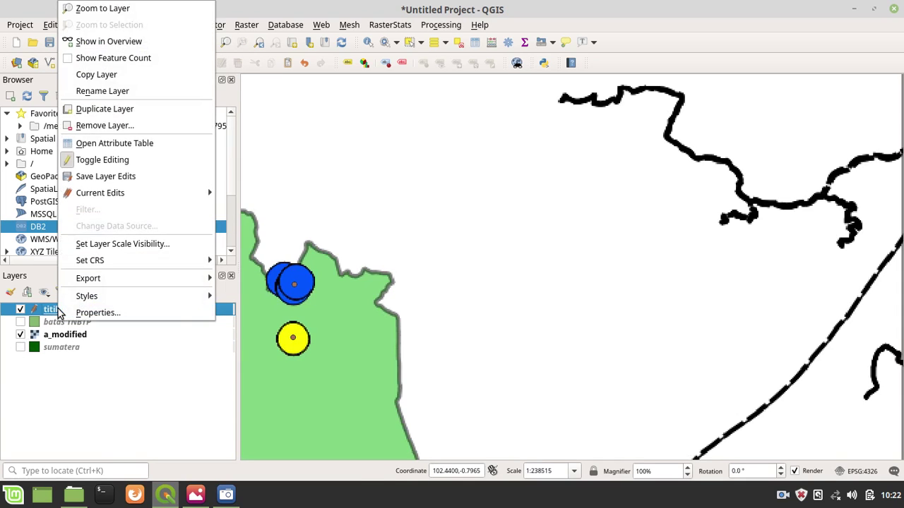
pyautogui.click(136, 163)
pyautogui.click(438, 233)
# - Hide the a_modified raster and show the batas TNBTP and sumatera layers together with titik lokasi
pyautogui.scroll(-1, 385, 311)
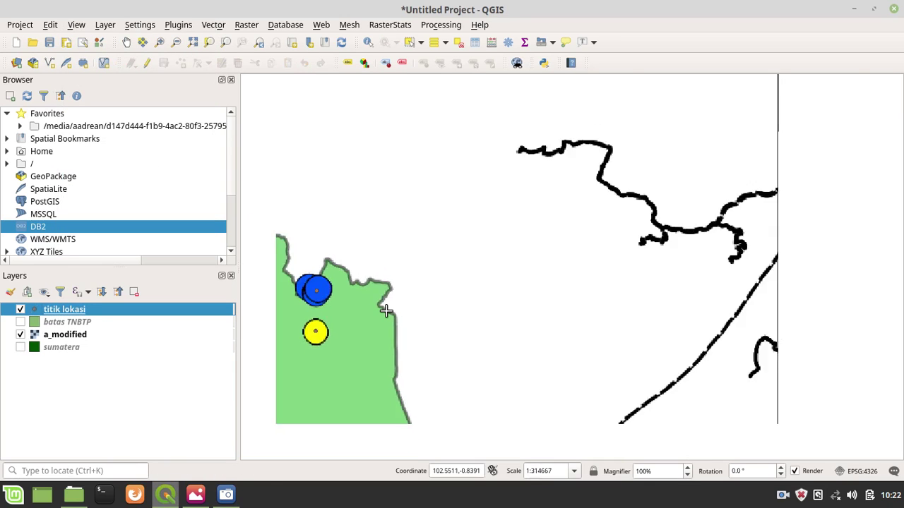
pyautogui.scroll(-3, 386, 311)
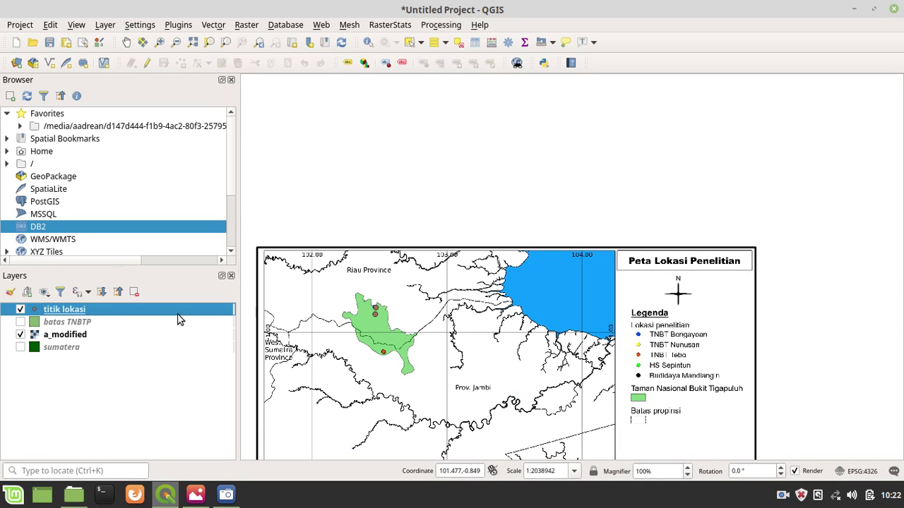
pyautogui.click(20, 336)
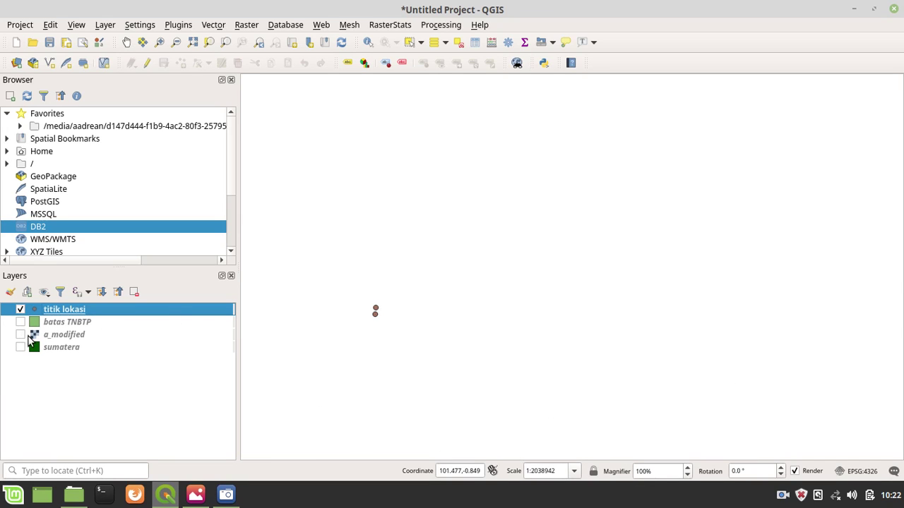
pyautogui.click(20, 324)
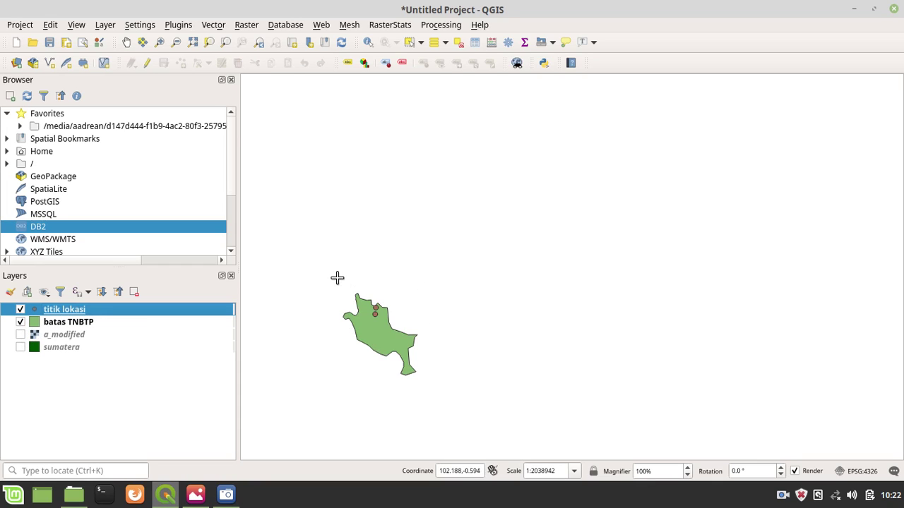
pyautogui.click(21, 348)
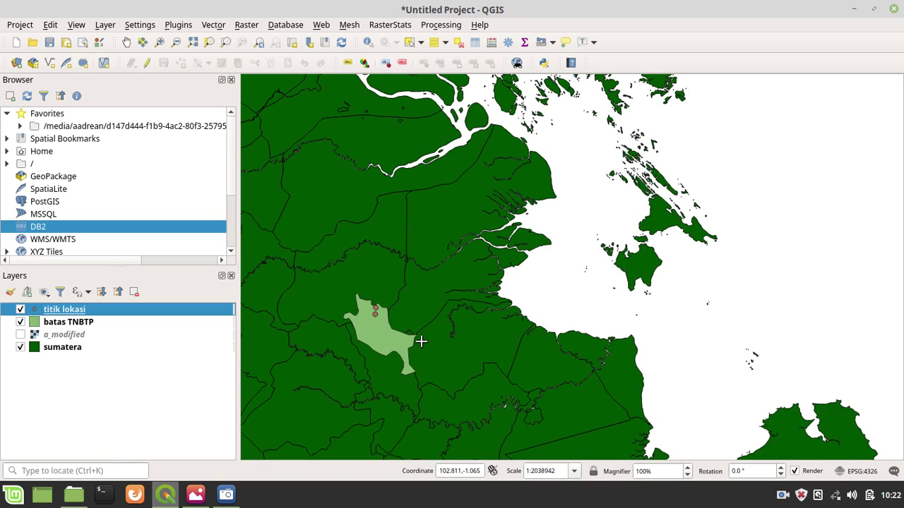
# - Toggle the a_modified raster on and off to compare it with the digitized boundary and points over the sumatera layer
pyautogui.scroll(-3, 421, 341)
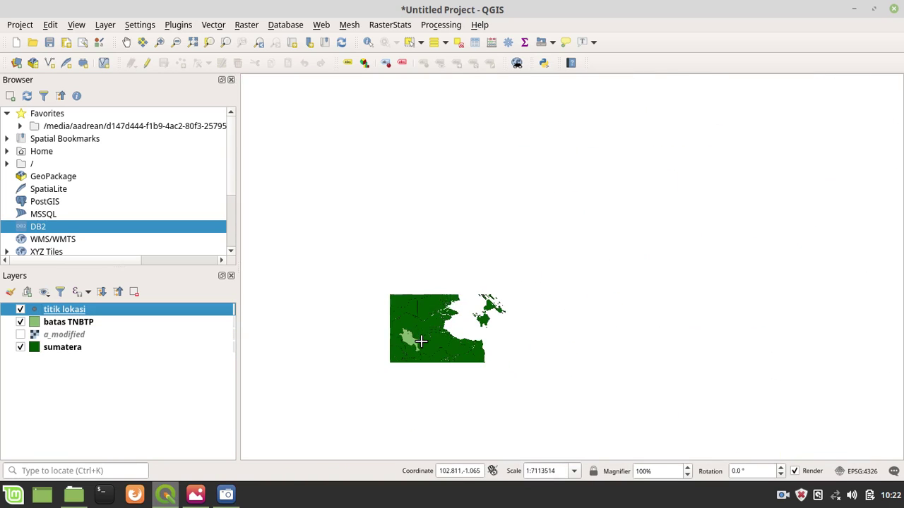
pyautogui.click(20, 335)
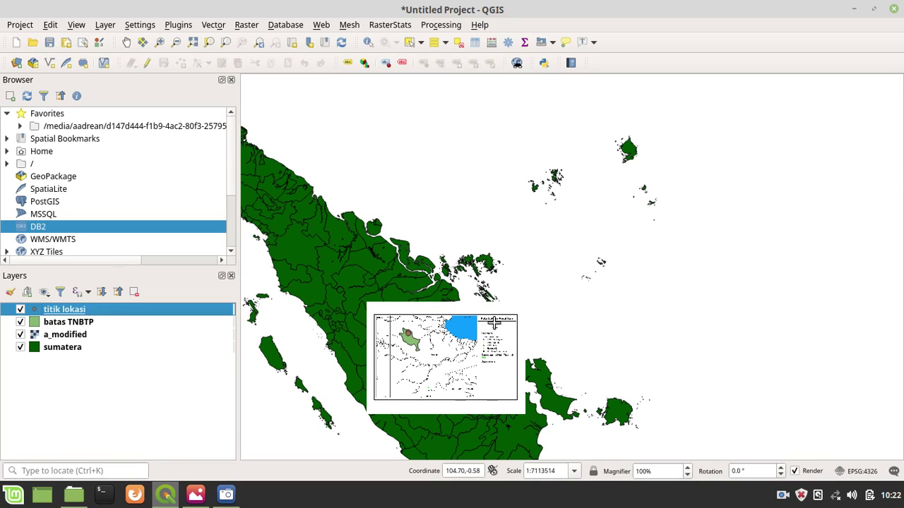
pyautogui.click(20, 335)
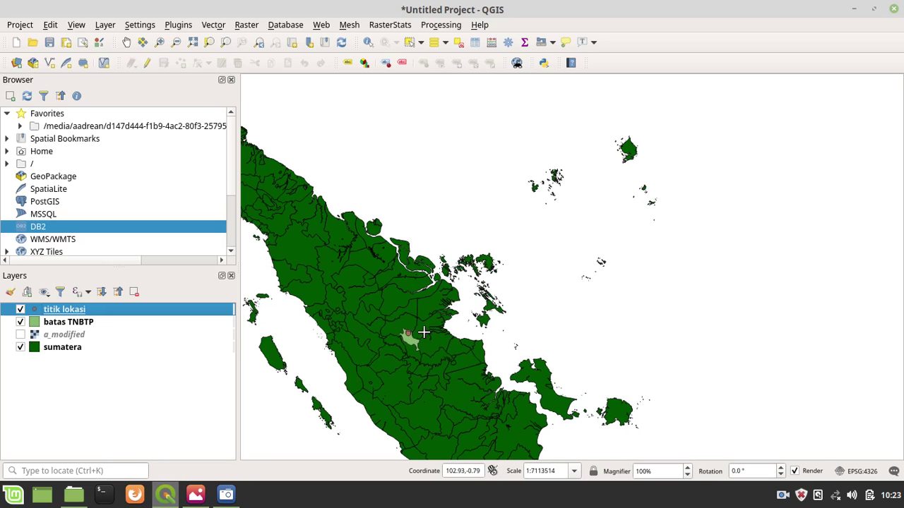
pyautogui.scroll(2, 414, 337)
pyautogui.scroll(-1, 414, 338)
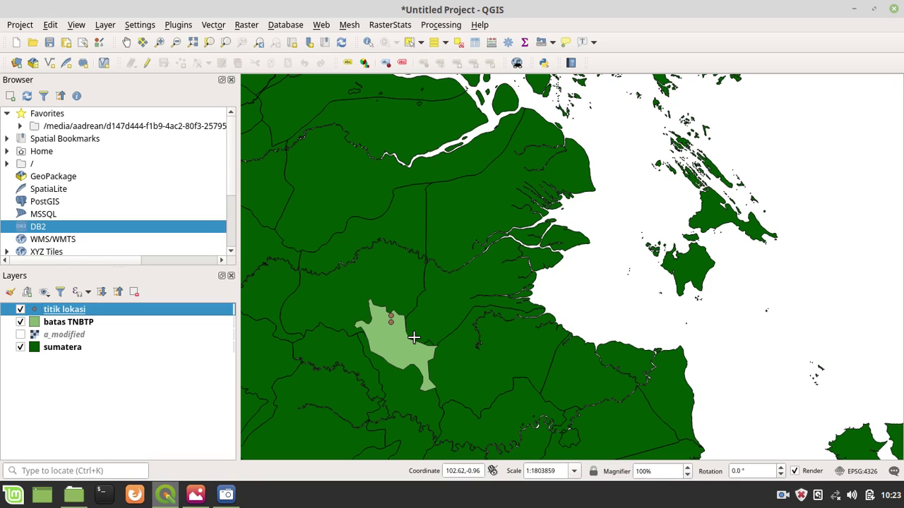
pyautogui.scroll(-4, 454, 297)
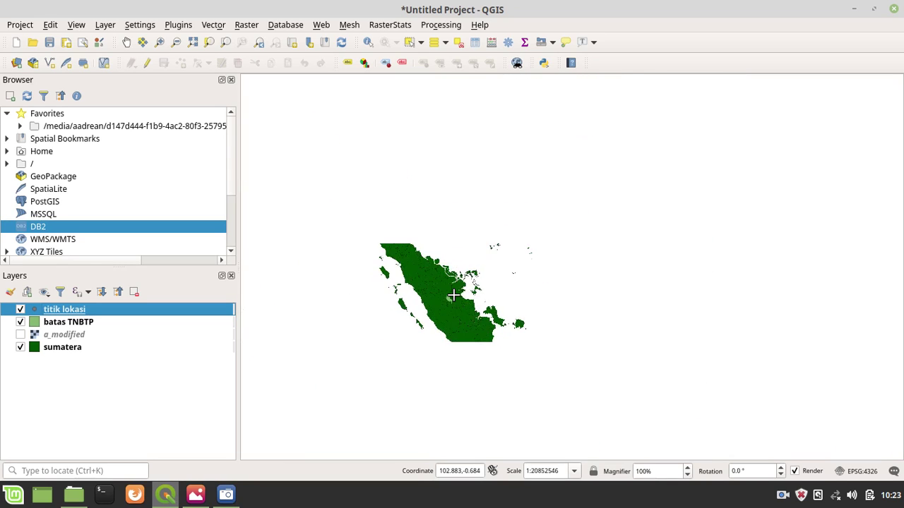